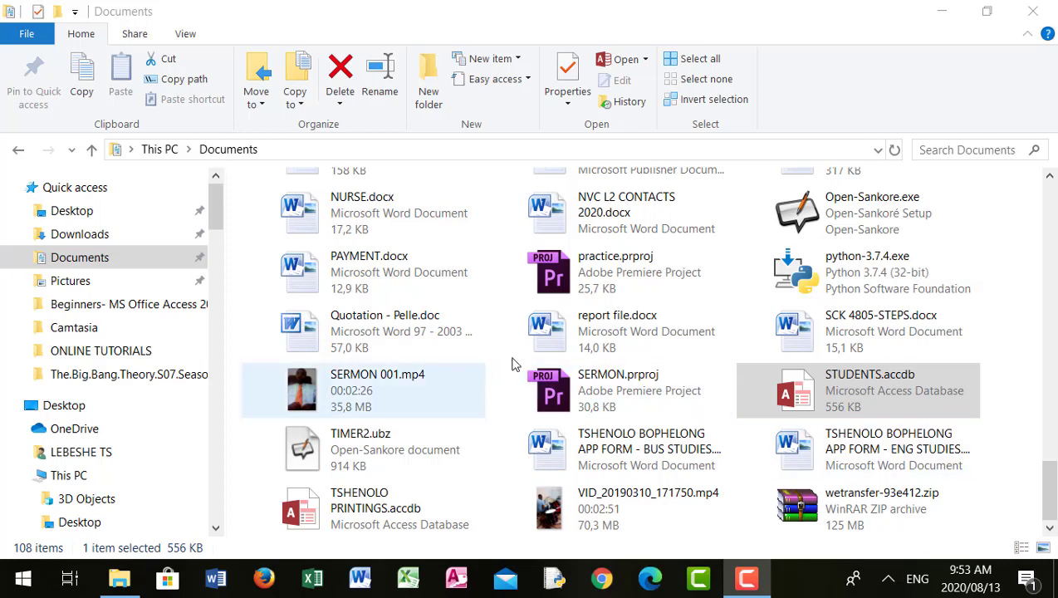
Open the STUDENTS database and its Table1.
{"action": "left_click", "coordinate": [900, 373]}
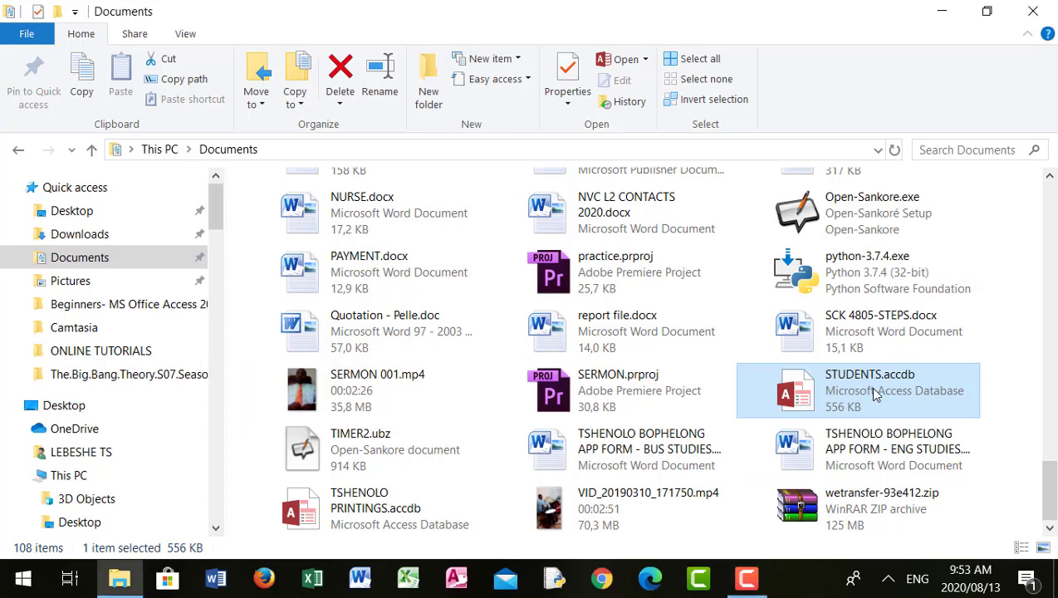
{"action": "double_click", "coordinate": [876, 394]}
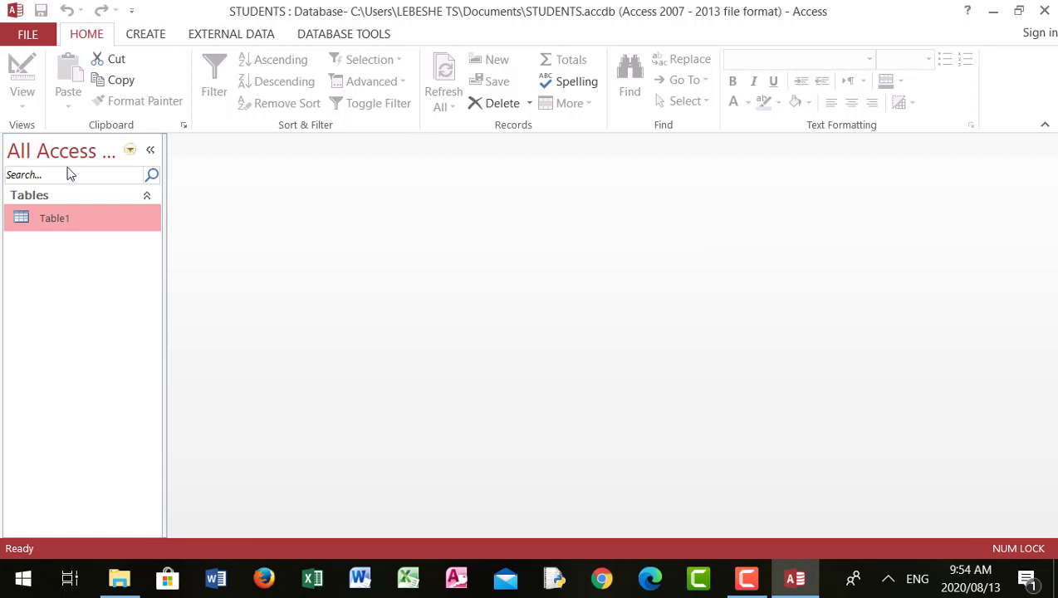
{"action": "double_click", "coordinate": [65, 222]}
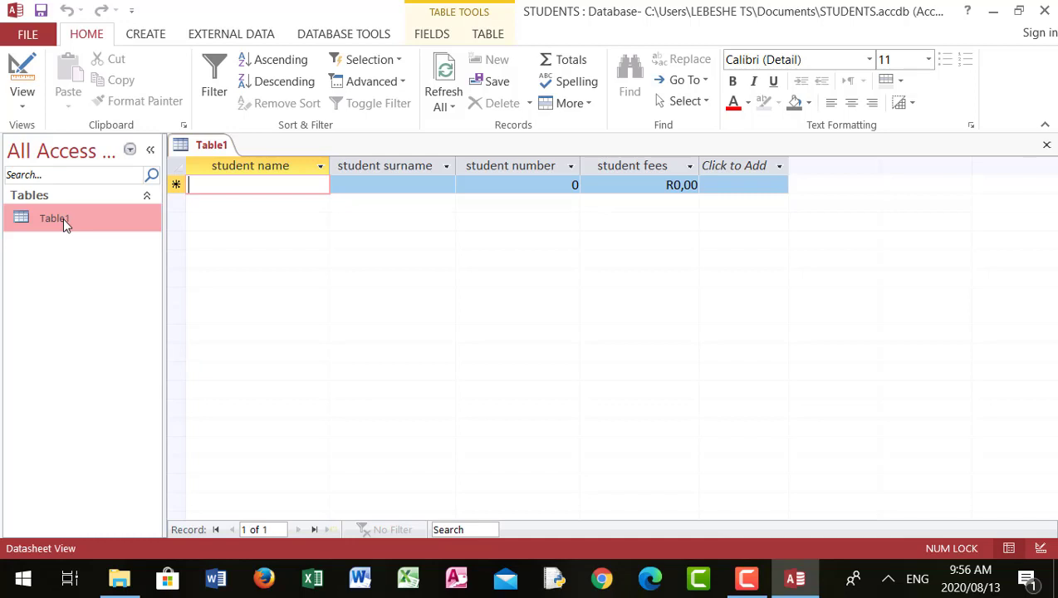
Switch Table1 to Design View and set the student name field size to 12.
{"action": "left_click", "coordinate": [24, 102]}
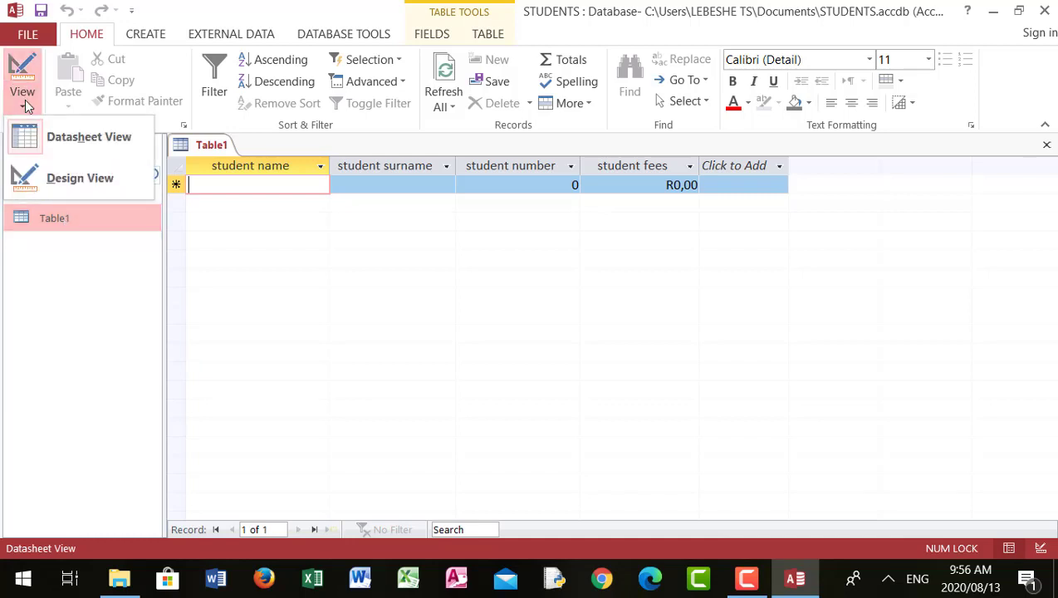
{"action": "left_click", "coordinate": [80, 179]}
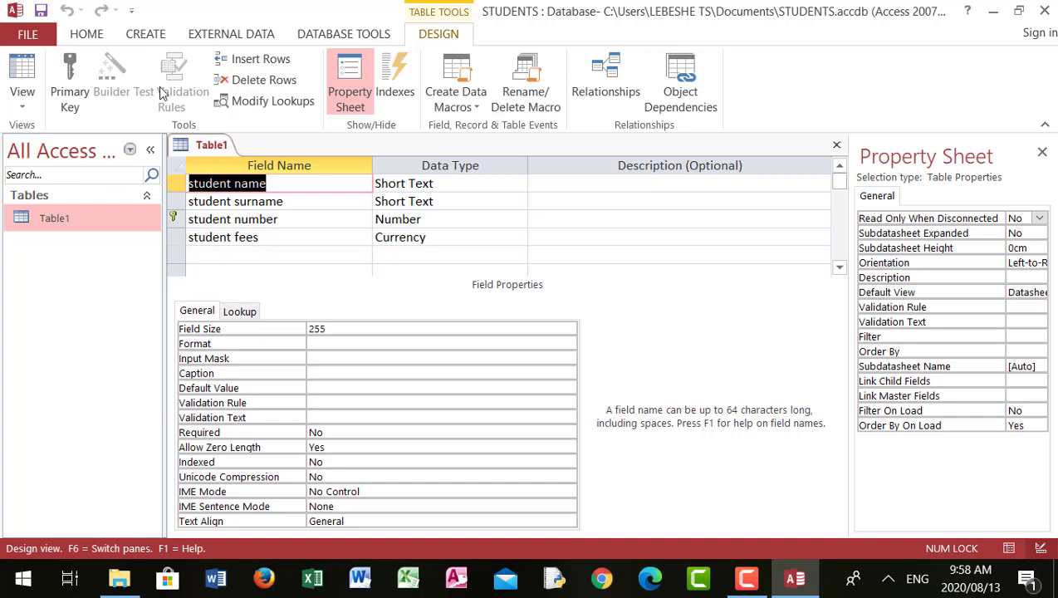
{"action": "left_click", "coordinate": [287, 184]}
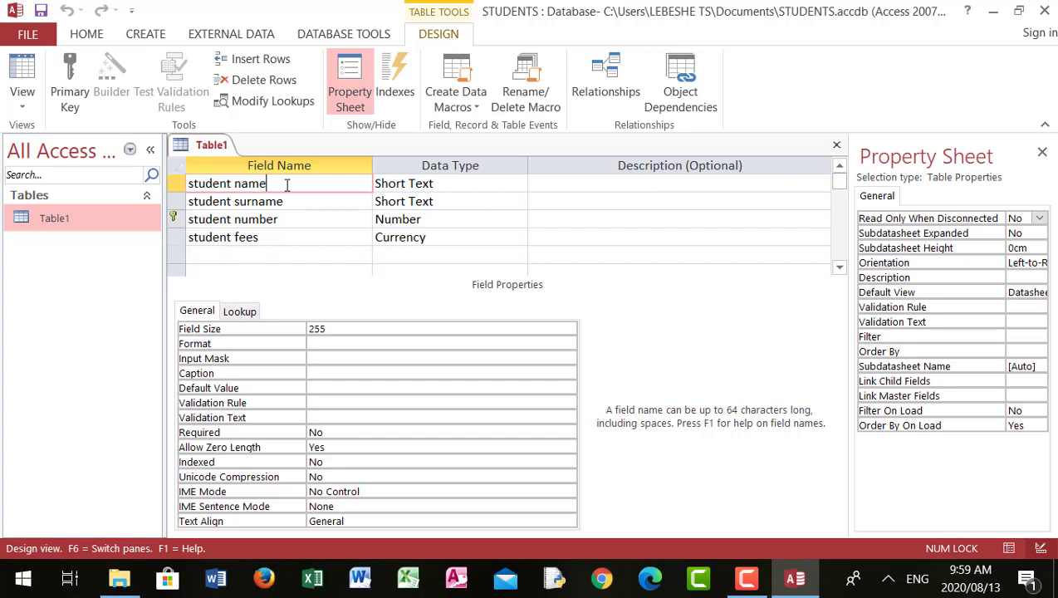
{"action": "left_click", "coordinate": [339, 326]}
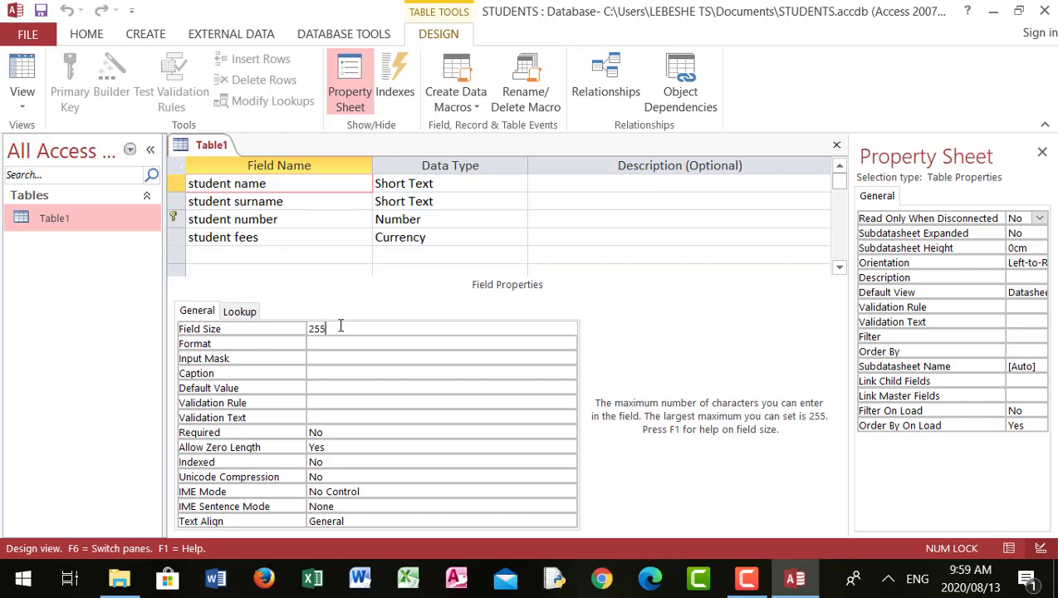
{"action": "key", "text": "BackSpace"}
{"action": "key", "text": "BackSpace"}
{"action": "key", "text": "BackSpace"}
{"action": "type", "text": "12"}
Set the student surname field size to 15.
{"action": "left_click", "coordinate": [292, 204]}
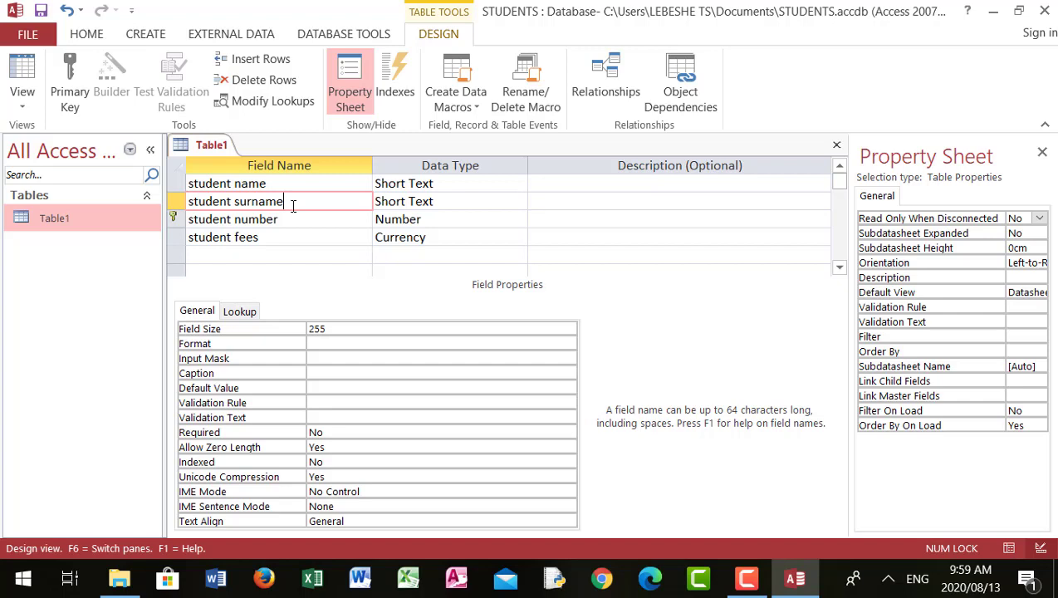
{"action": "left_click", "coordinate": [344, 329]}
{"action": "key", "text": "BackSpace"}
{"action": "key", "text": "BackSpace"}
{"action": "key", "text": "BackSpace"}
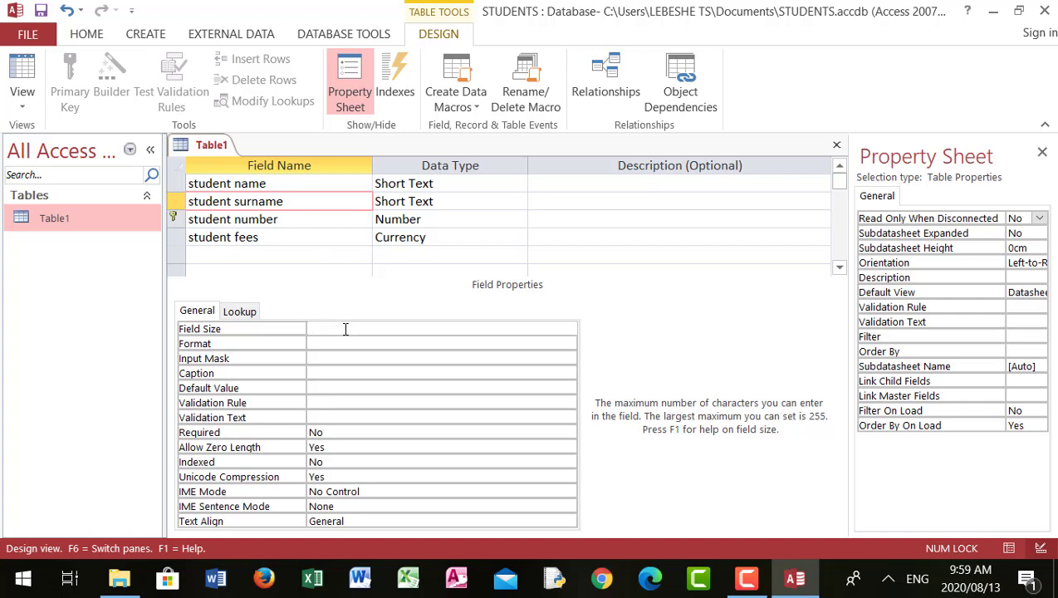
{"action": "type", "text": "15"}
Give the student fees field the validation rule <=20000.
{"action": "left_click", "coordinate": [306, 214]}
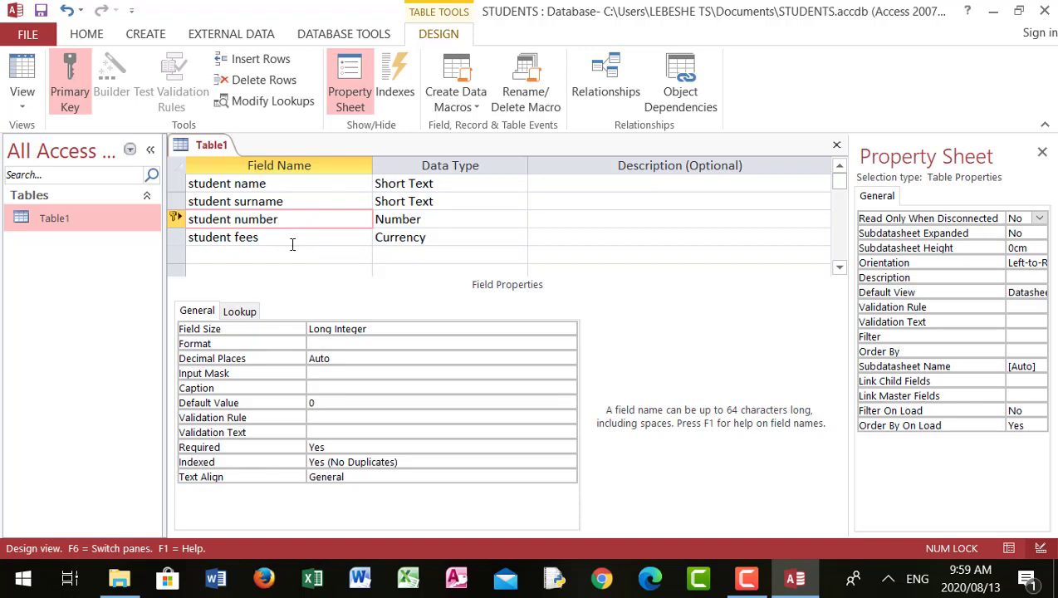
{"action": "left_click", "coordinate": [292, 242]}
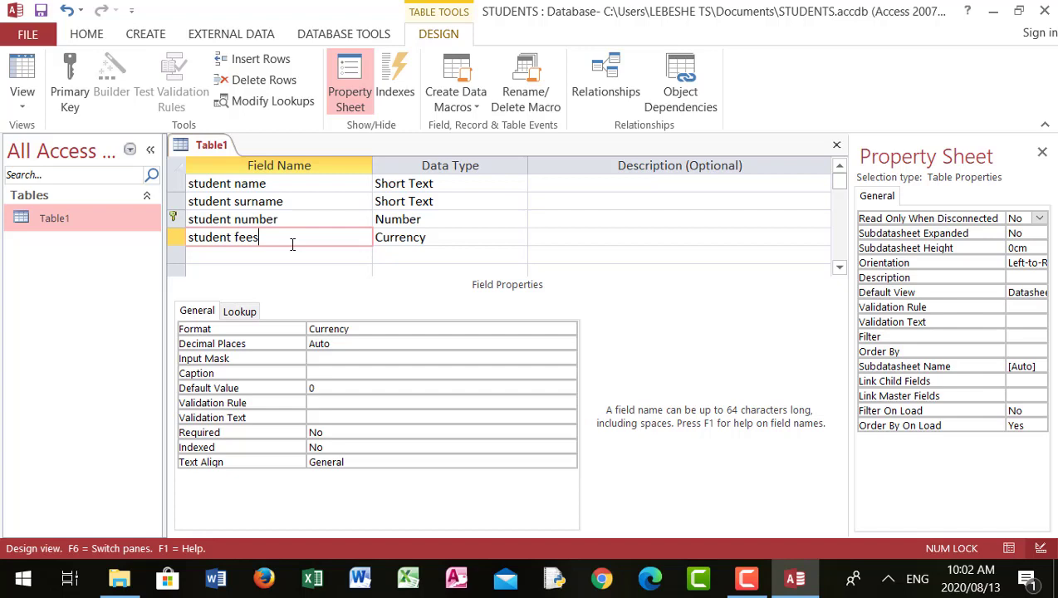
{"action": "left_click", "coordinate": [332, 402]}
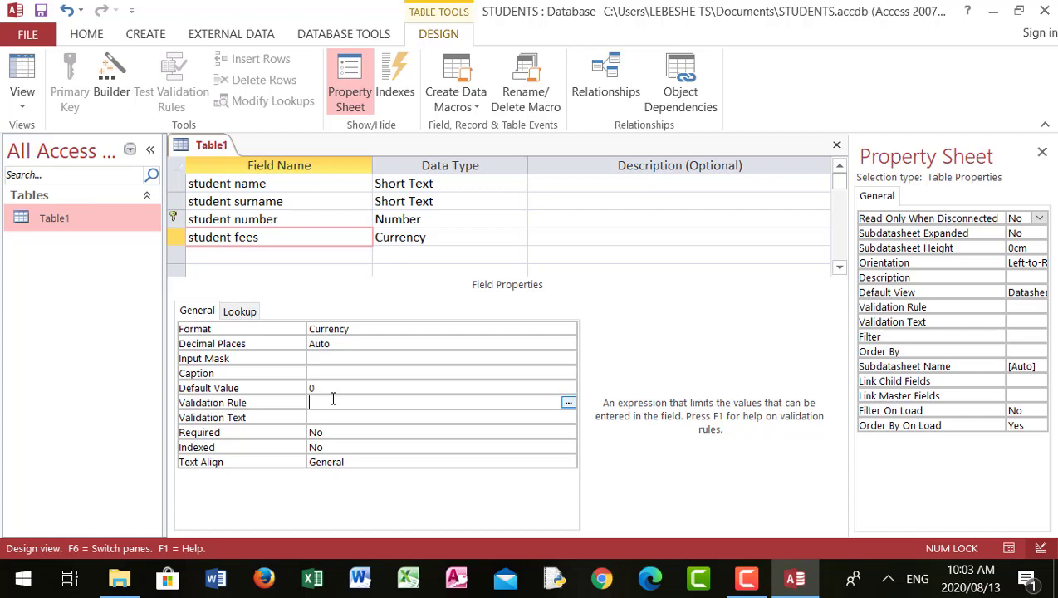
{"action": "type", "text": "<=20000"}
{"action": "key", "text": "Return"}
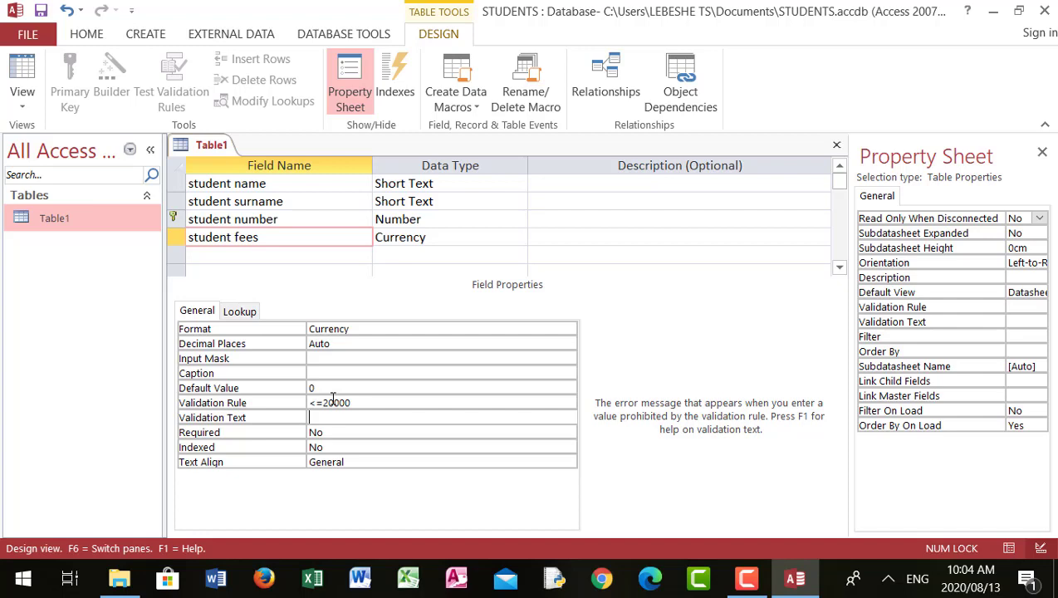
Save the table design and switch to Datasheet View.
{"action": "left_click", "coordinate": [43, 14]}
{"action": "left_click", "coordinate": [23, 106]}
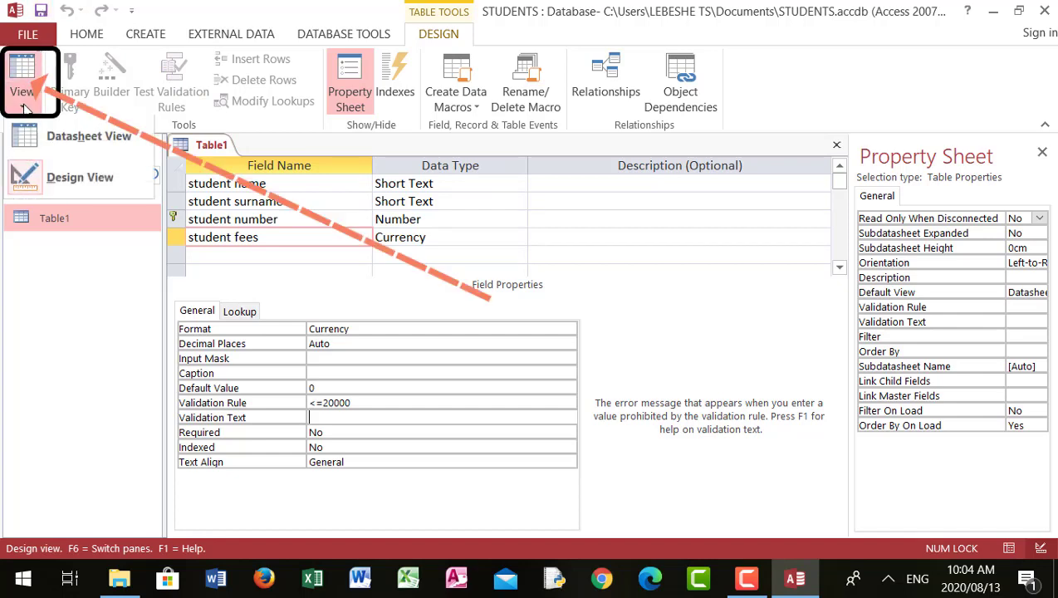
{"action": "left_click", "coordinate": [64, 139]}
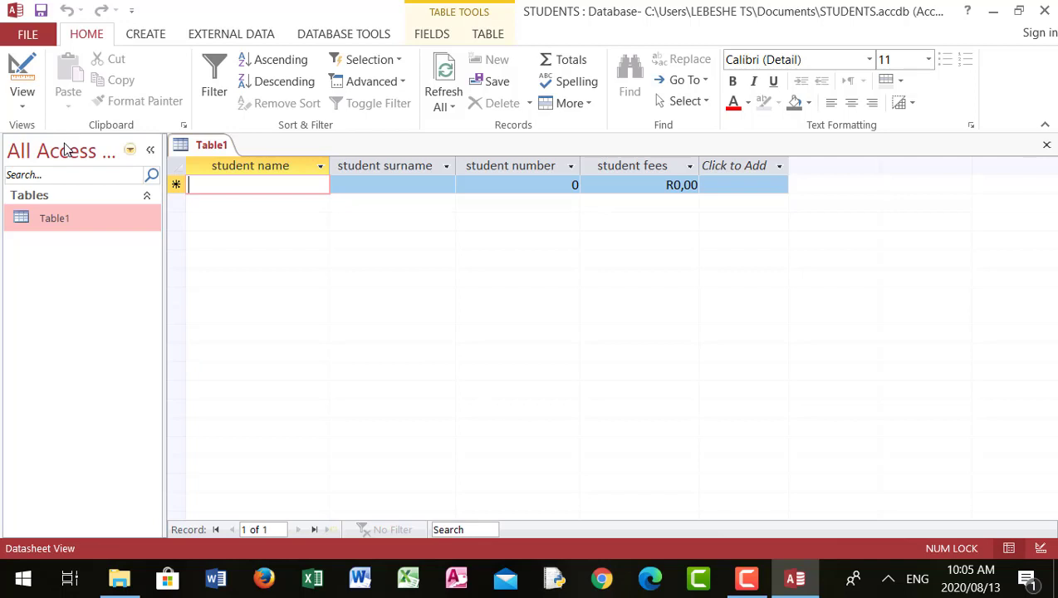
Enter a record for JOHN SMITH with student number 254 and fees 2500.
{"action": "key", "text": "Caps_Lock"}
{"action": "type", "text": "JOH"}
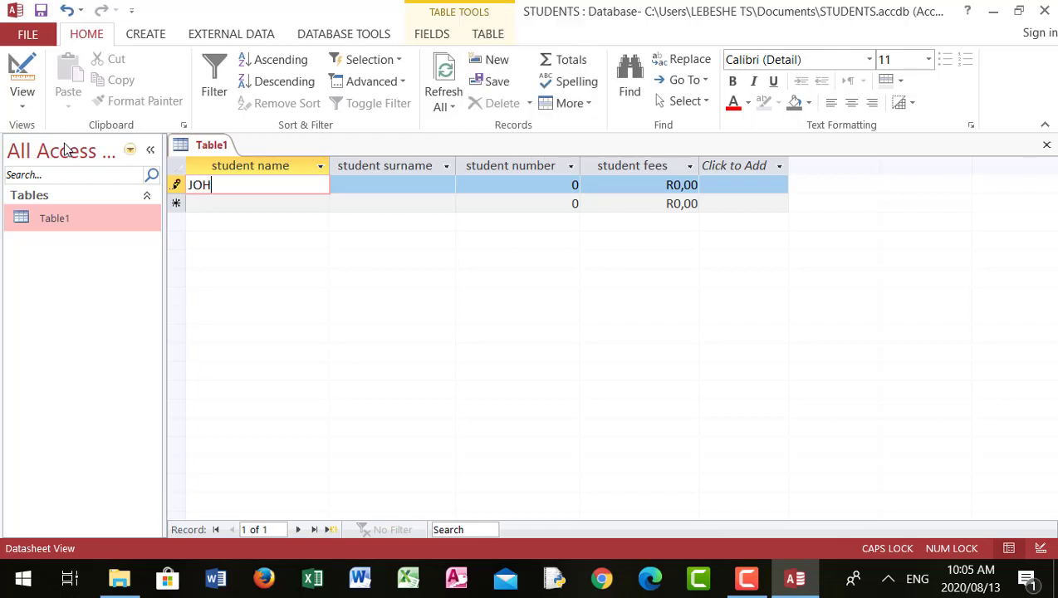
{"action": "type", "text": "N"}
{"action": "key", "text": "Tab"}
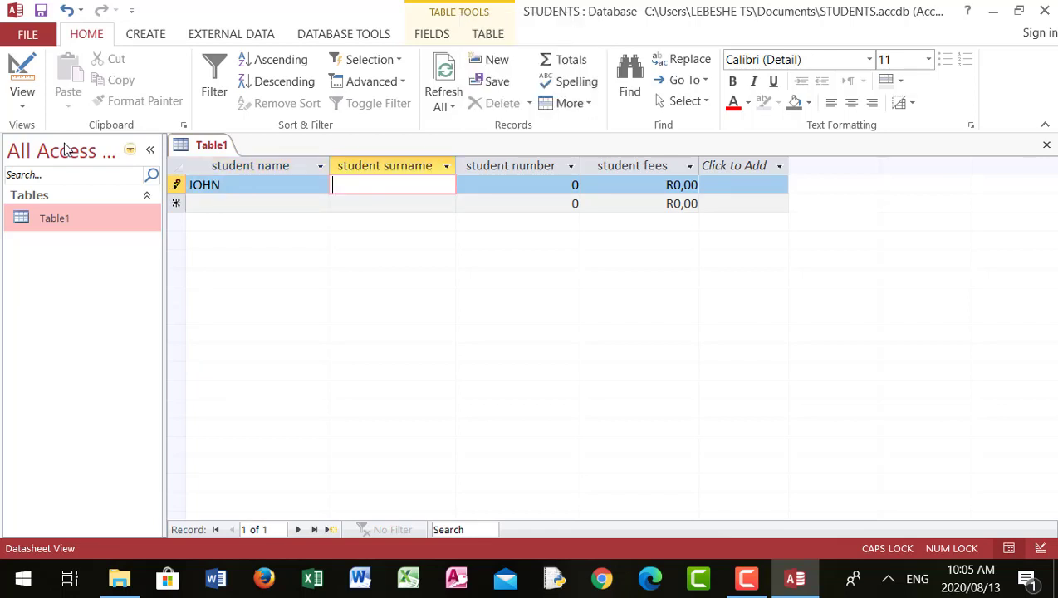
{"action": "type", "text": "SMITH"}
{"action": "key", "text": "Tab"}
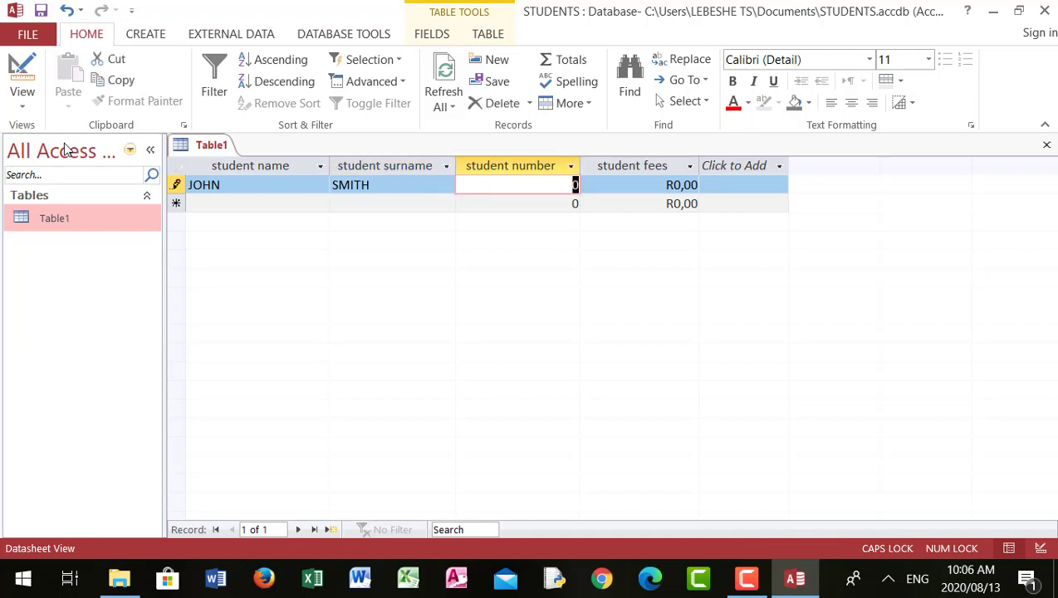
{"action": "type", "text": "254"}
{"action": "key", "text": "Tab"}
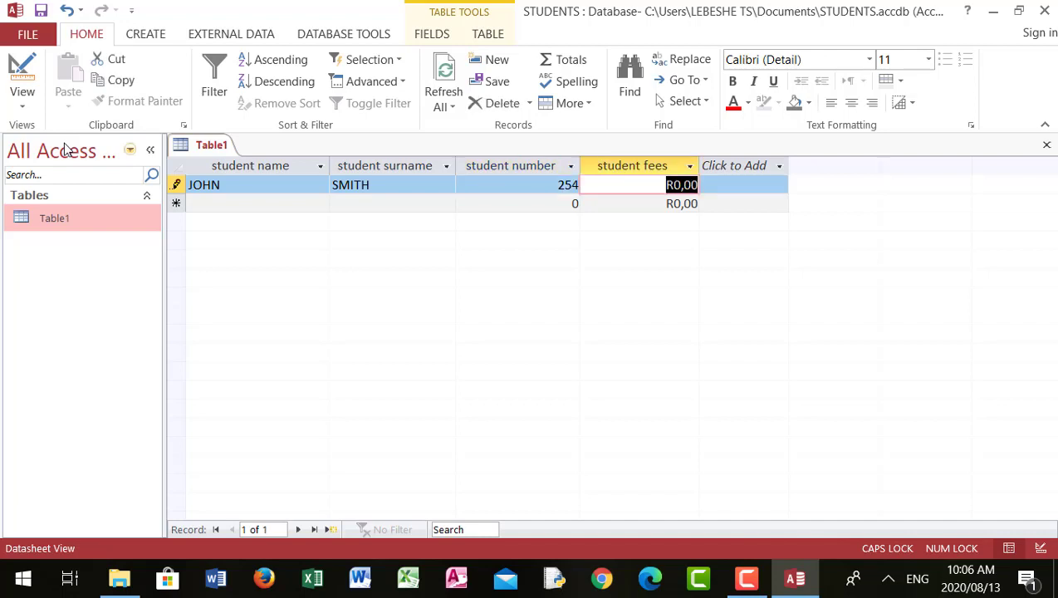
{"action": "type", "text": "2 "}
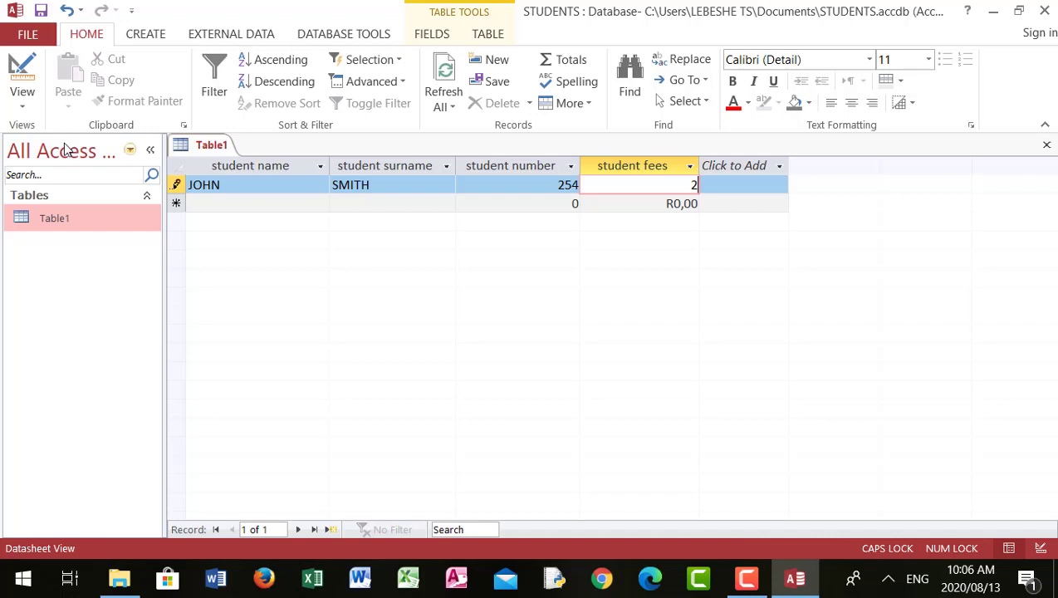
{"action": "type", "text": "500"}
{"action": "key", "text": "Tab"}
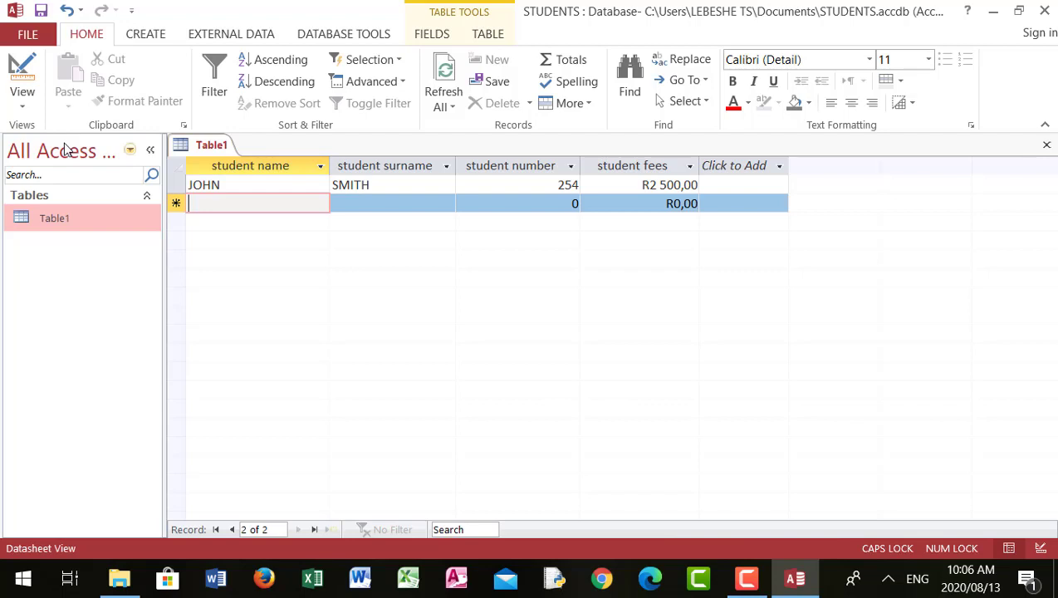
{"action": "type", "text": "SA"}
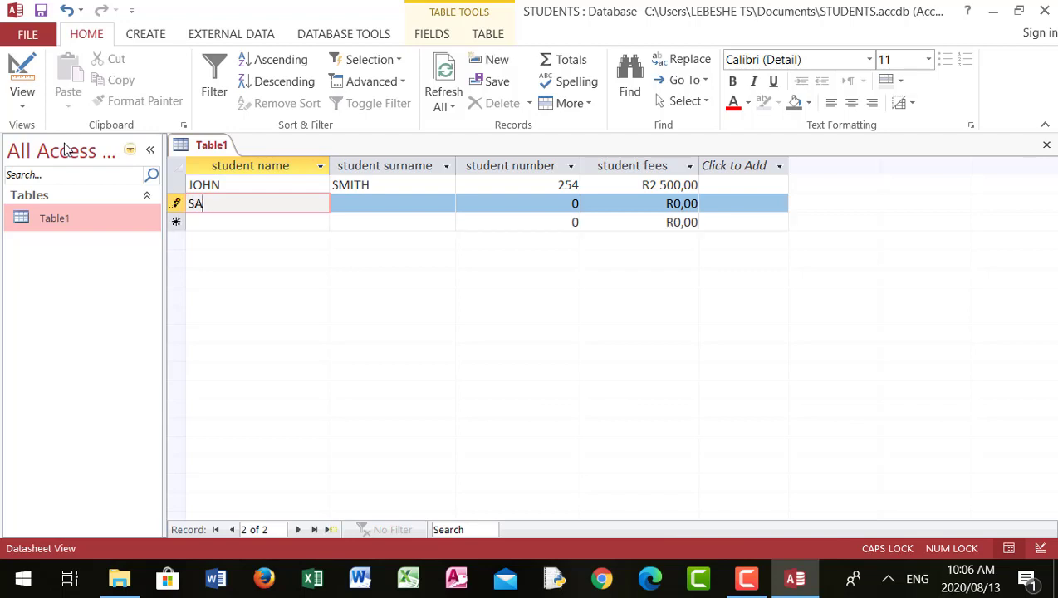
{"action": "type", "text": "RAH"}
{"action": "key", "text": "Tab"}
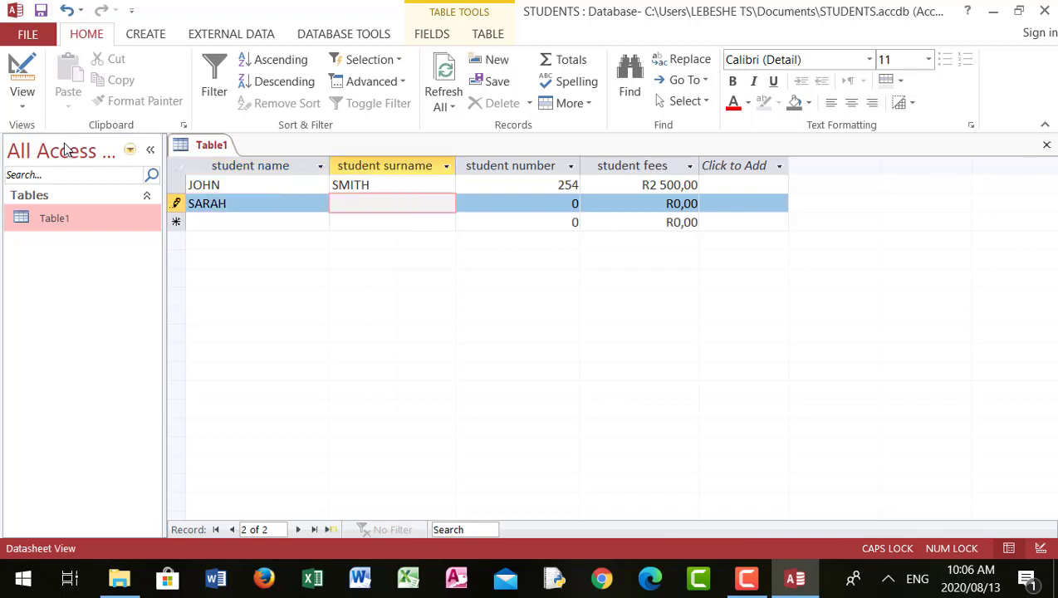
{"action": "type", "text": "JOHNSON"}
{"action": "key", "text": "Tab"}
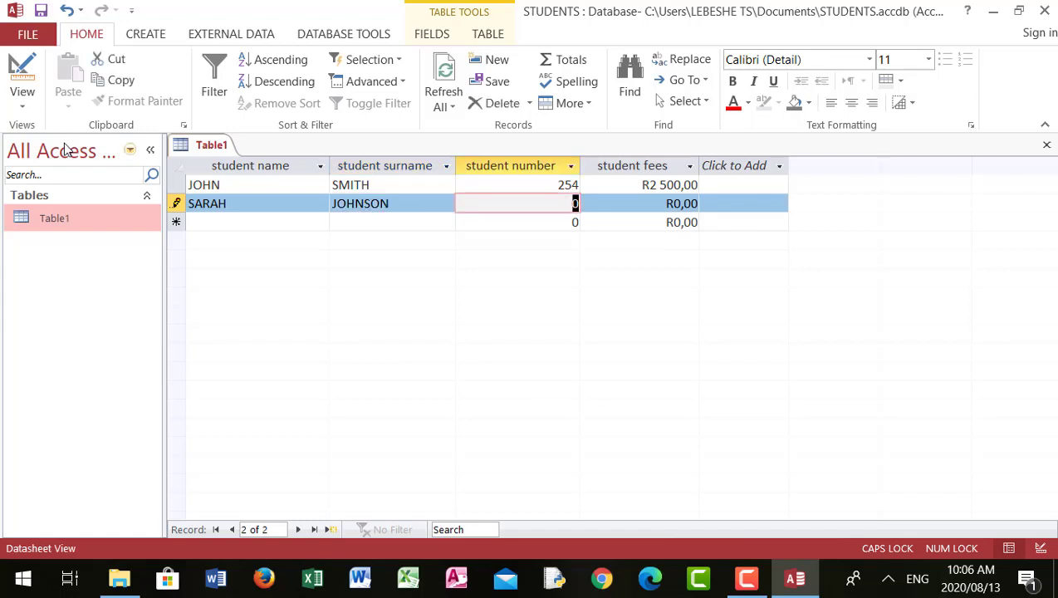
{"action": "type", "text": "254"}
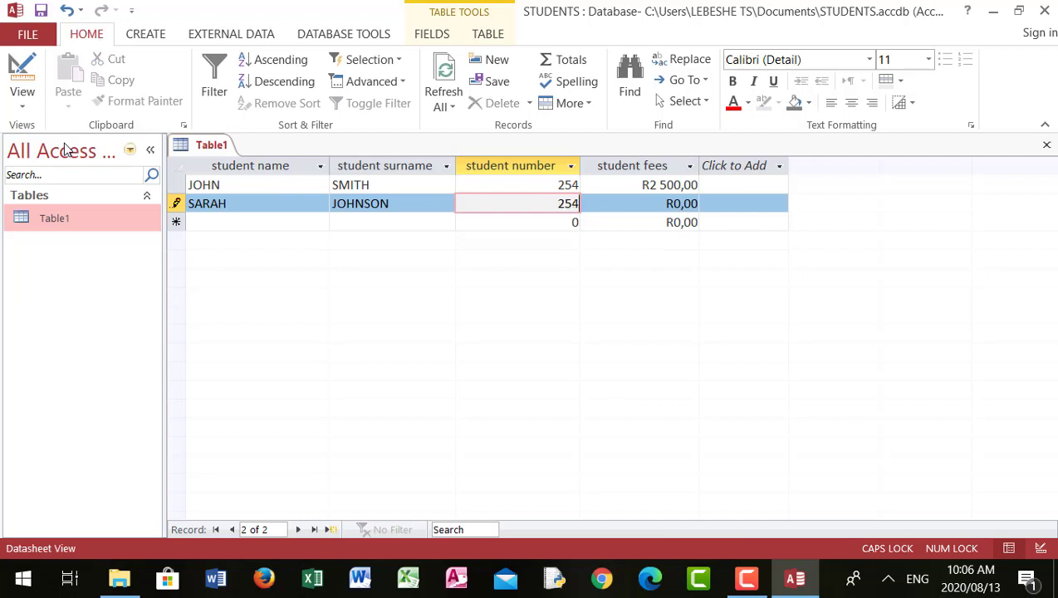
{"action": "key", "text": "Tab"}
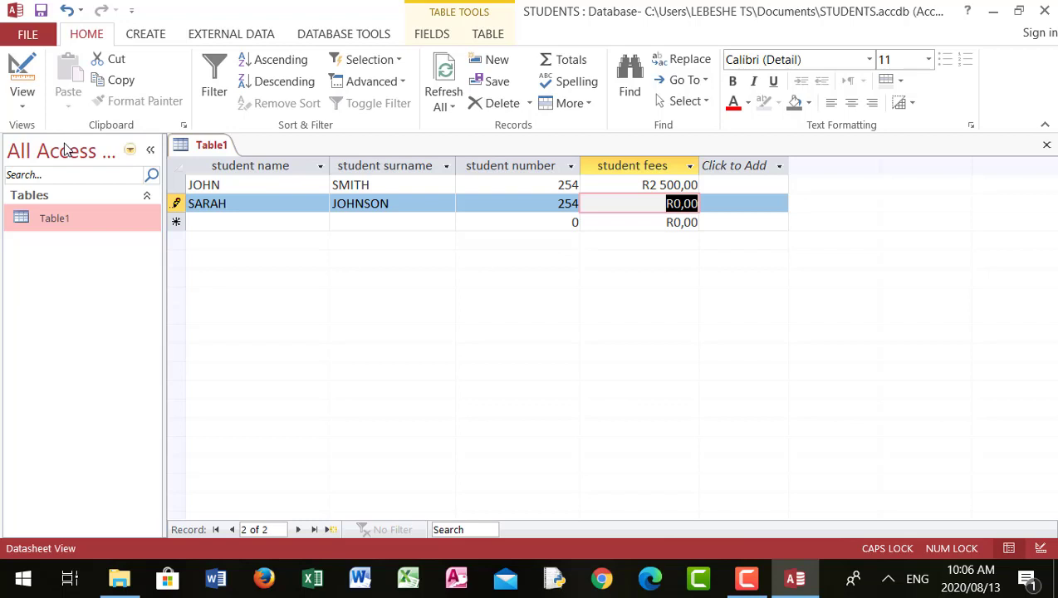
{"action": "type", "text": "2"}
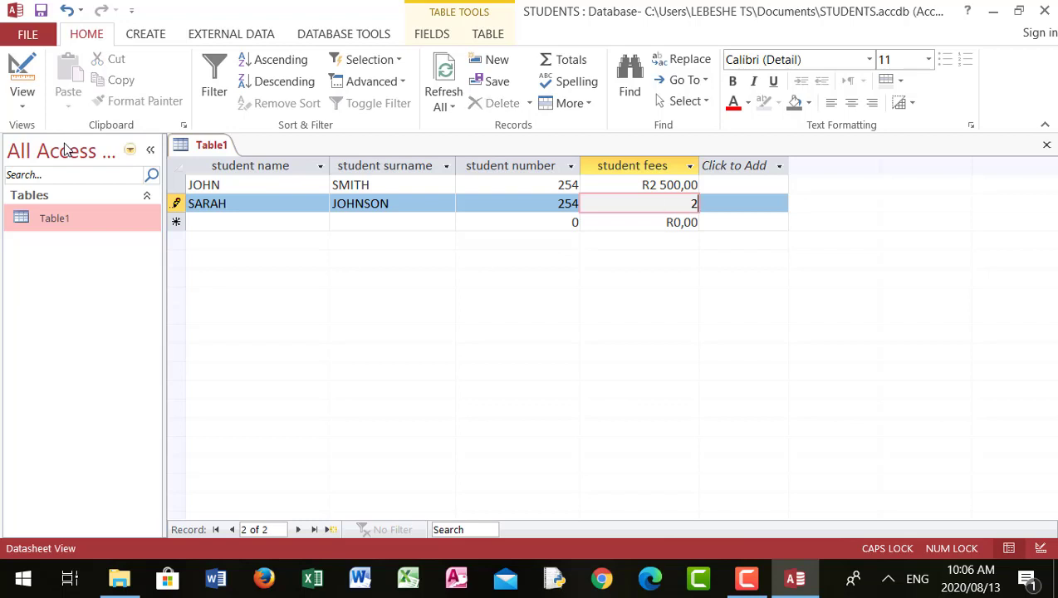
{"action": "type", "text": "520"}
{"action": "key", "text": "Return"}
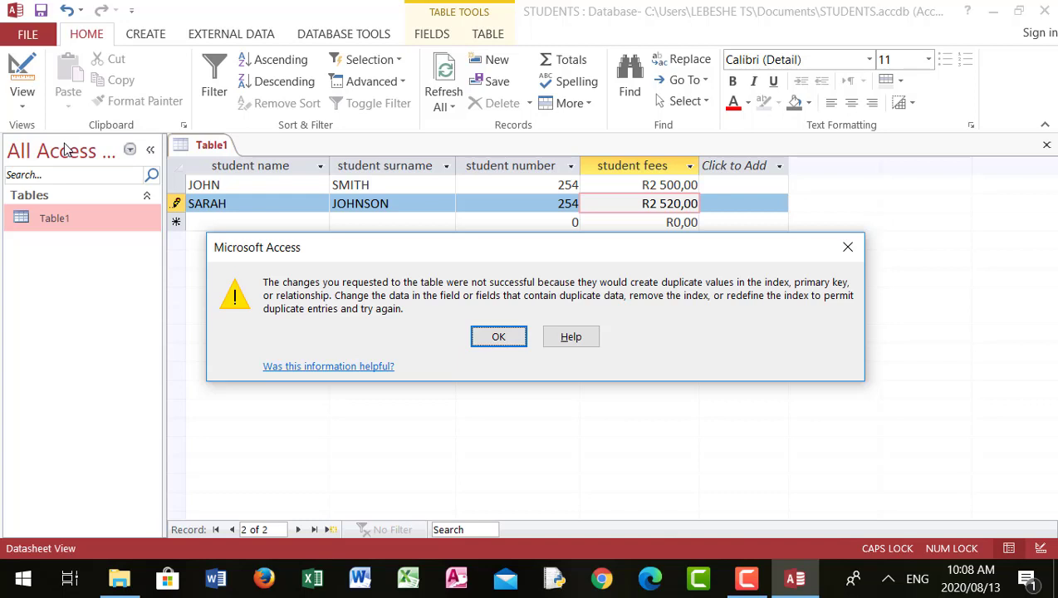
Dismiss the error message and change SARAH's student number to 255, moving to the new record.
{"action": "left_click", "coordinate": [66, 149]}
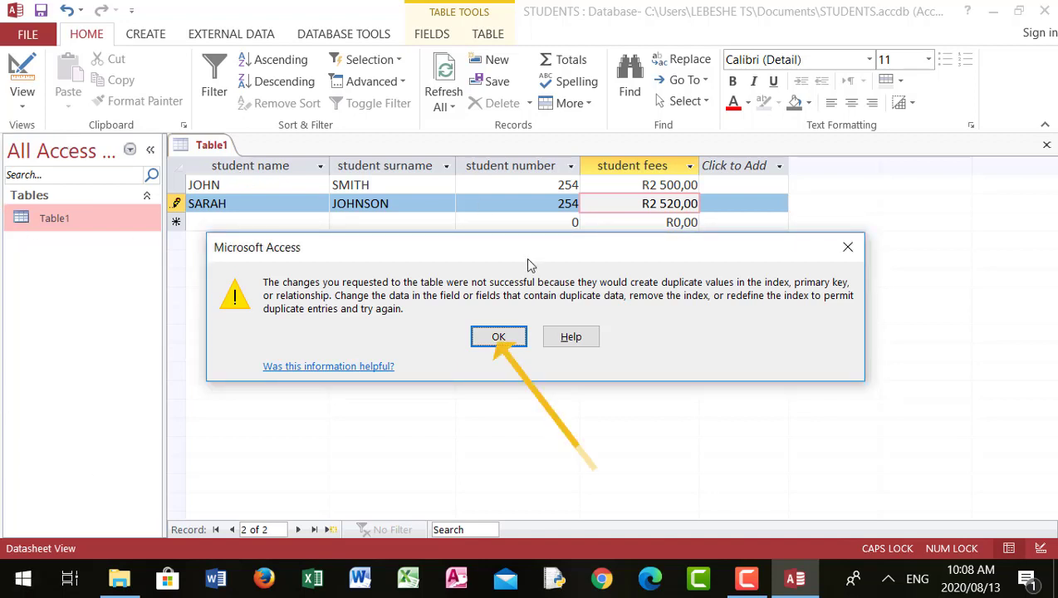
{"action": "left_click", "coordinate": [498, 337]}
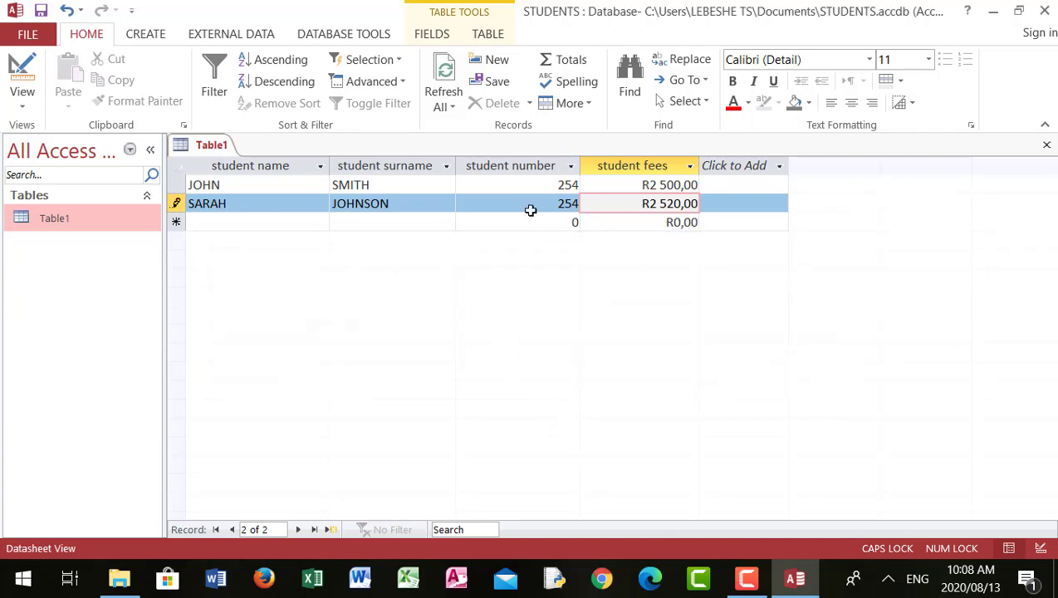
{"action": "left_click", "coordinate": [564, 205]}
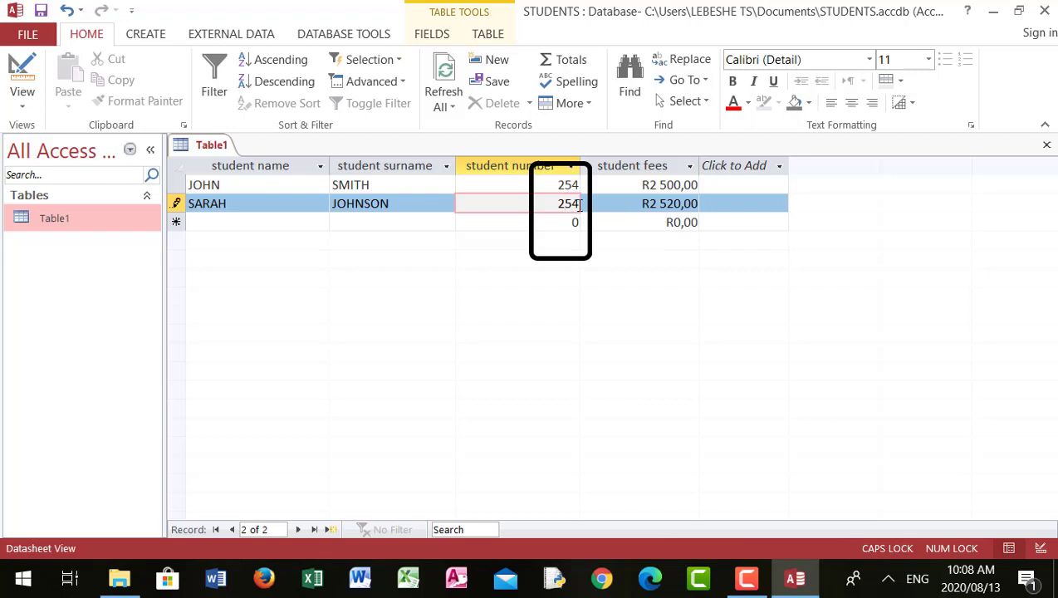
{"action": "key", "text": "BackSpace"}
{"action": "type", "text": "5"}
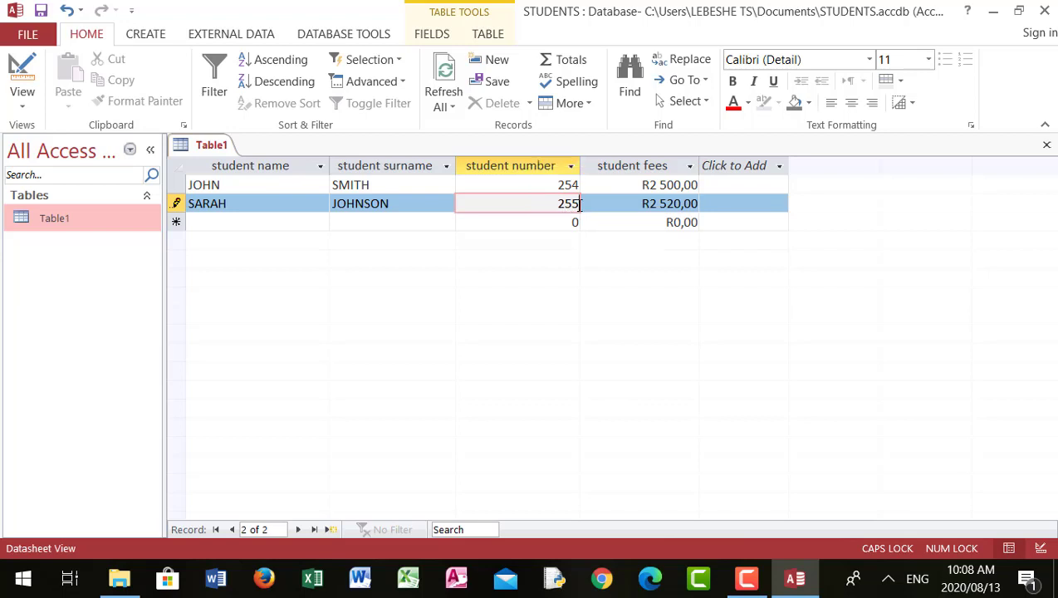
{"action": "key", "text": "Tab"}
{"action": "key", "text": "Tab"}
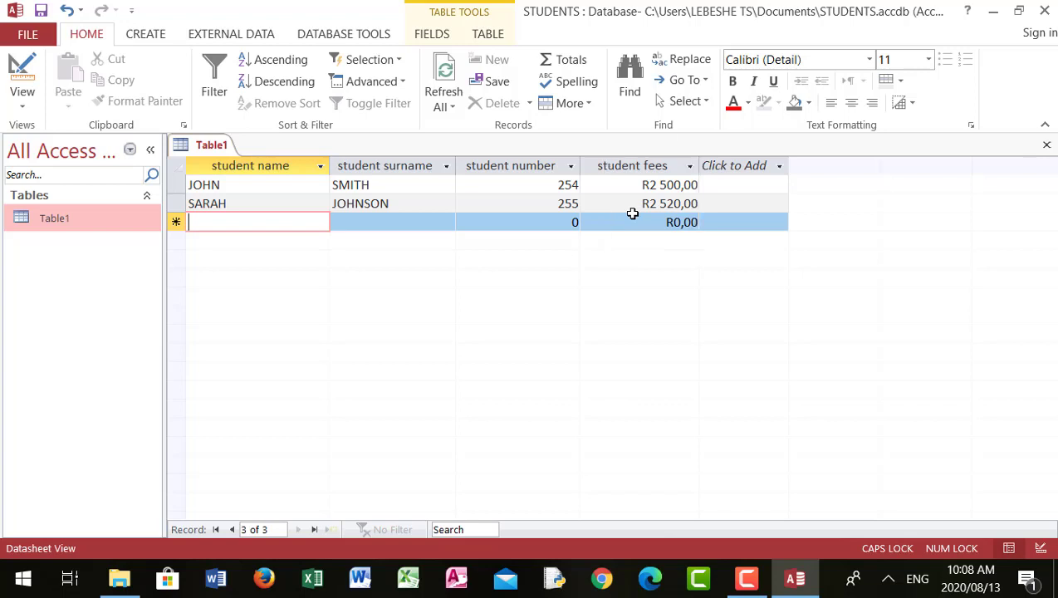
{"action": "type", "text": "STEVE"}
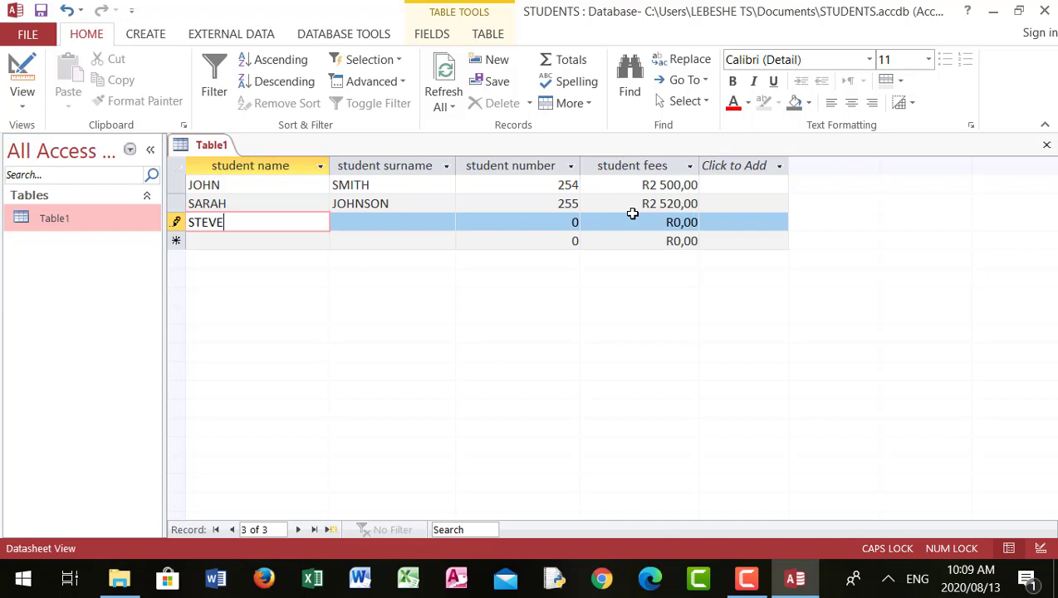
{"action": "key", "text": "Tab"}
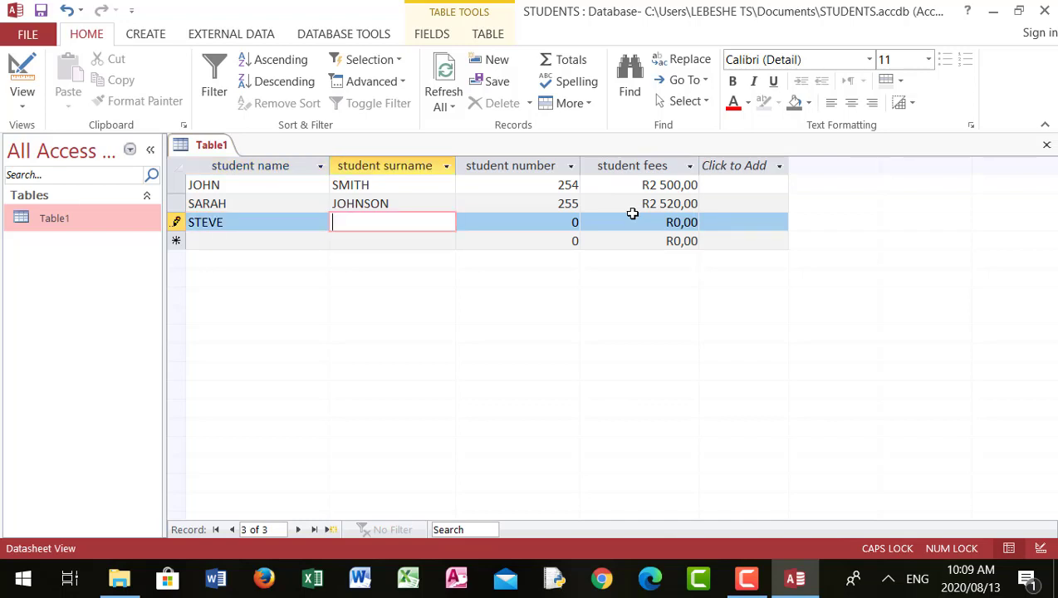
{"action": "type", "text": "GROBLER"}
{"action": "key", "text": "Tab"}
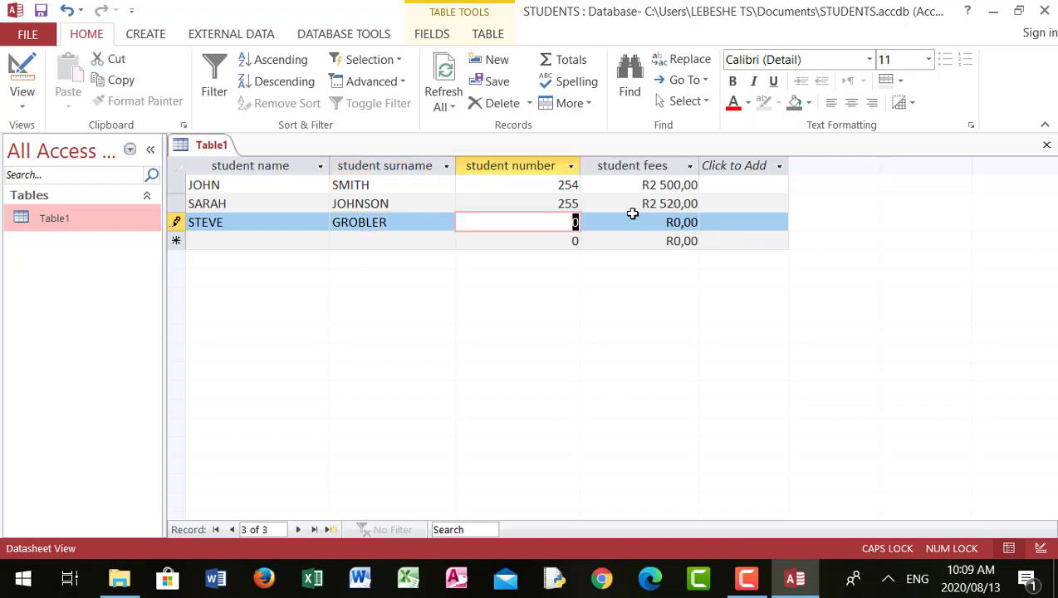
{"action": "type", "text": "256"}
{"action": "key", "text": "Tab"}
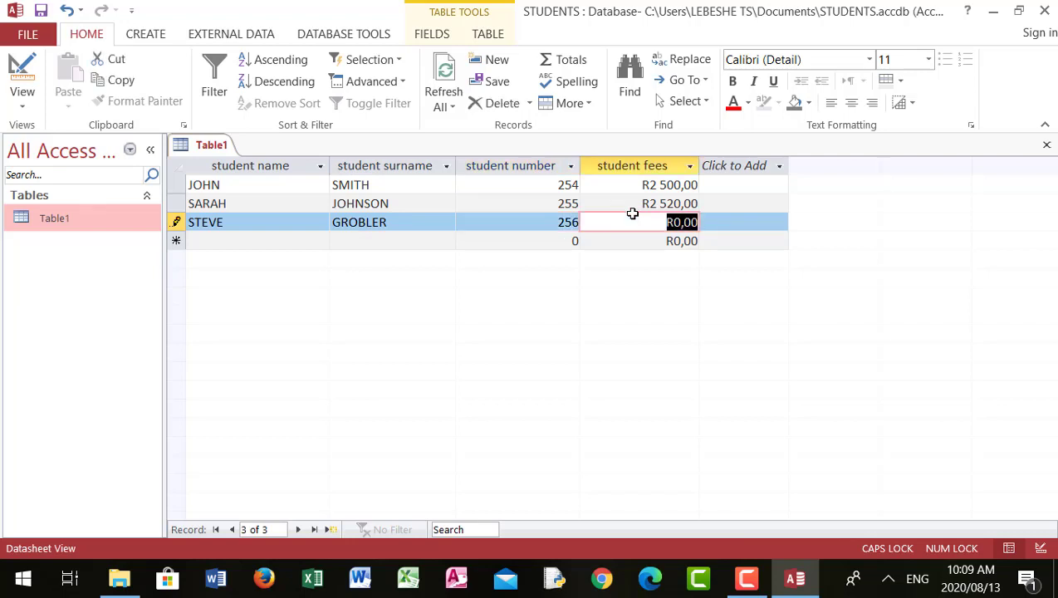
Try to enter student fees of 20200 for STEVE's record.
{"action": "type", "text": "20"}
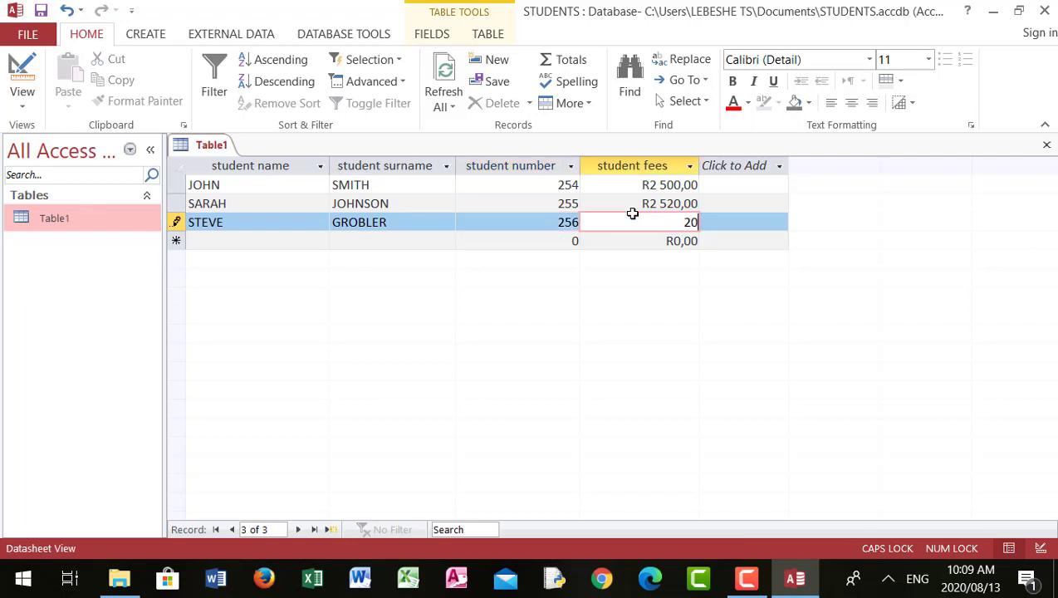
{"action": "type", "text": "200"}
{"action": "key", "text": "Return"}
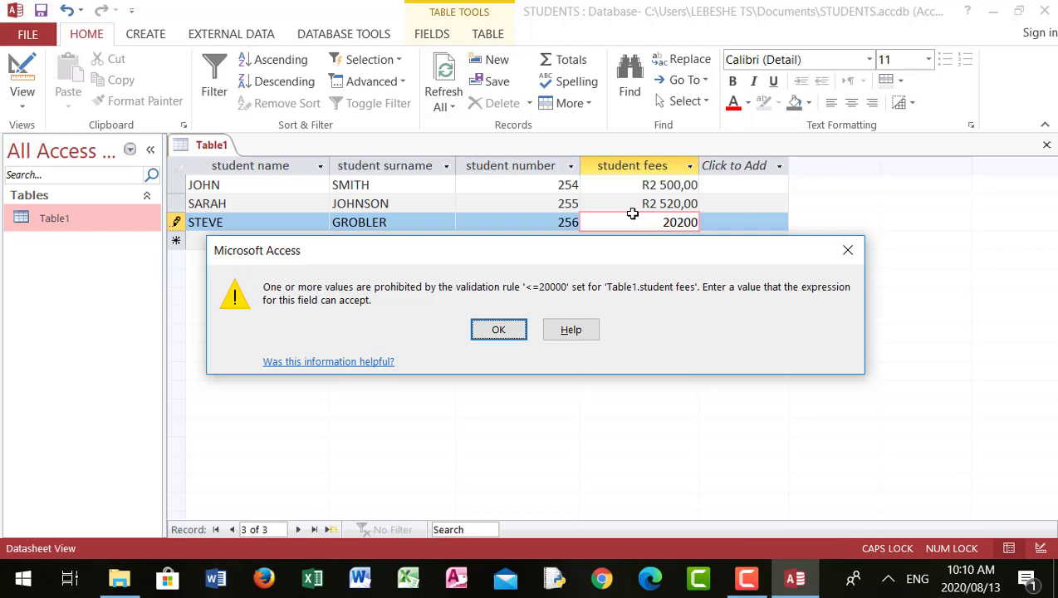
Dismiss the validation error, set STEVE's fees to 19000 to complete the record, and save the table.
{"action": "left_click", "coordinate": [498, 330]}
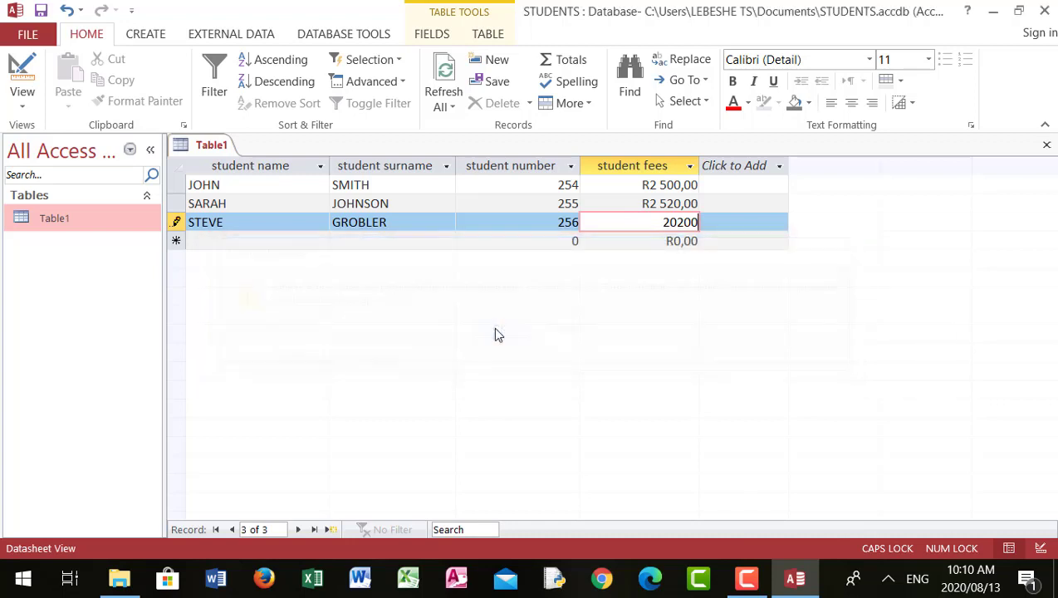
{"action": "key", "text": "BackSpace"}
{"action": "key", "text": "BackSpace"}
{"action": "key", "text": "BackSpace"}
{"action": "key", "text": "BackSpace"}
{"action": "key", "text": "BackSpace"}
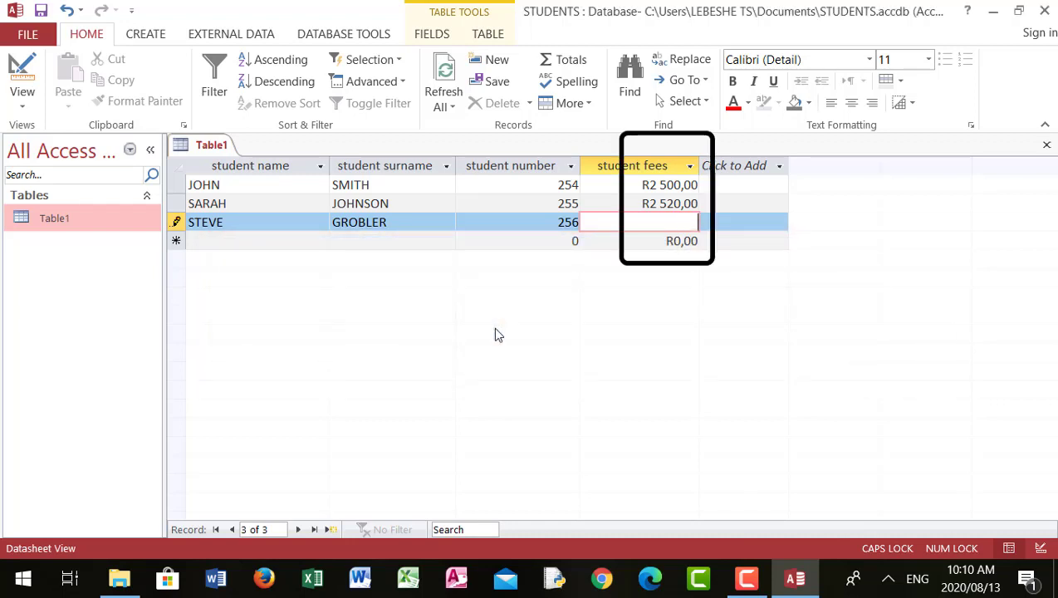
{"action": "type", "text": "19000"}
{"action": "key", "text": "Return"}
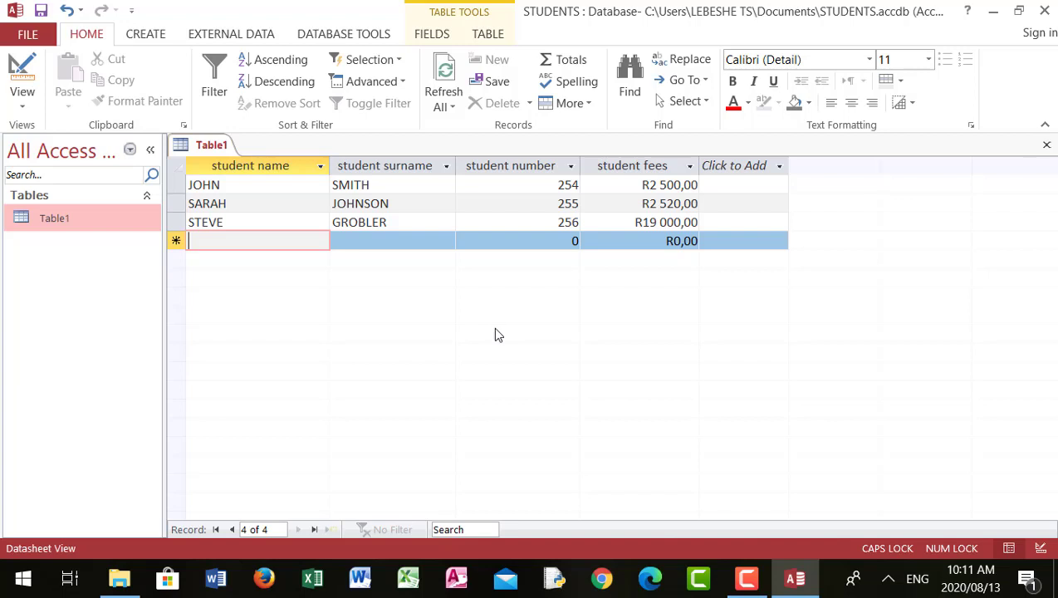
{"action": "left_click", "coordinate": [41, 11]}
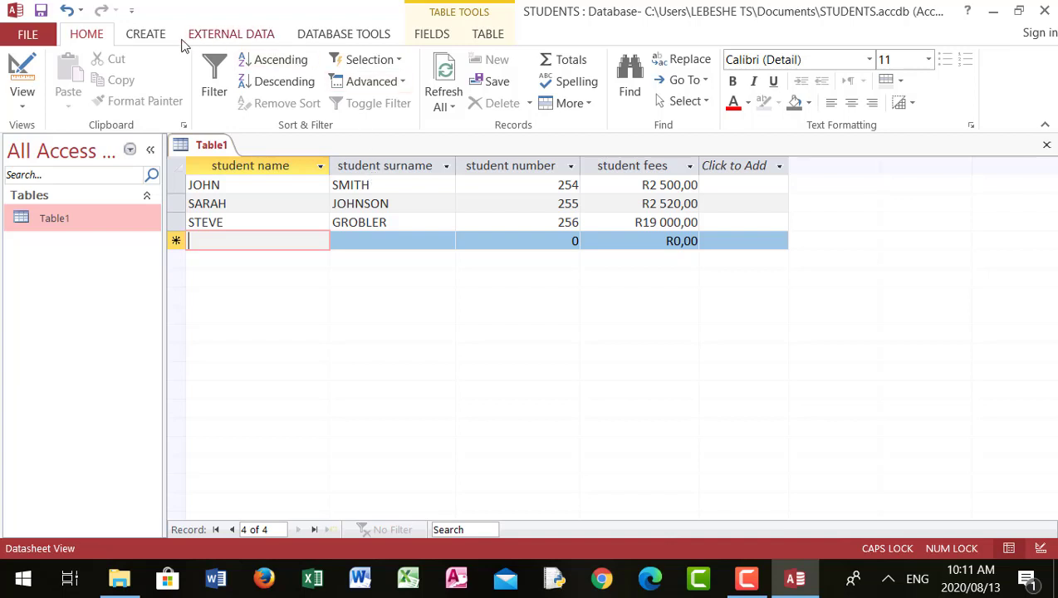
Open the table's print preview and switch the page layout to landscape orientation.
{"action": "left_click", "coordinate": [3, 31]}
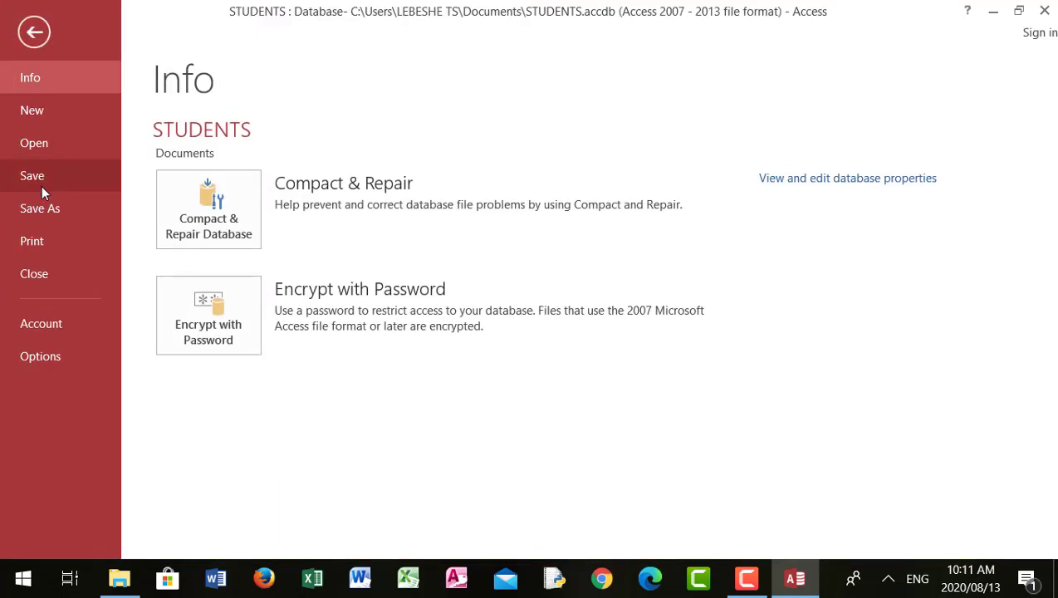
{"action": "left_click", "coordinate": [59, 236]}
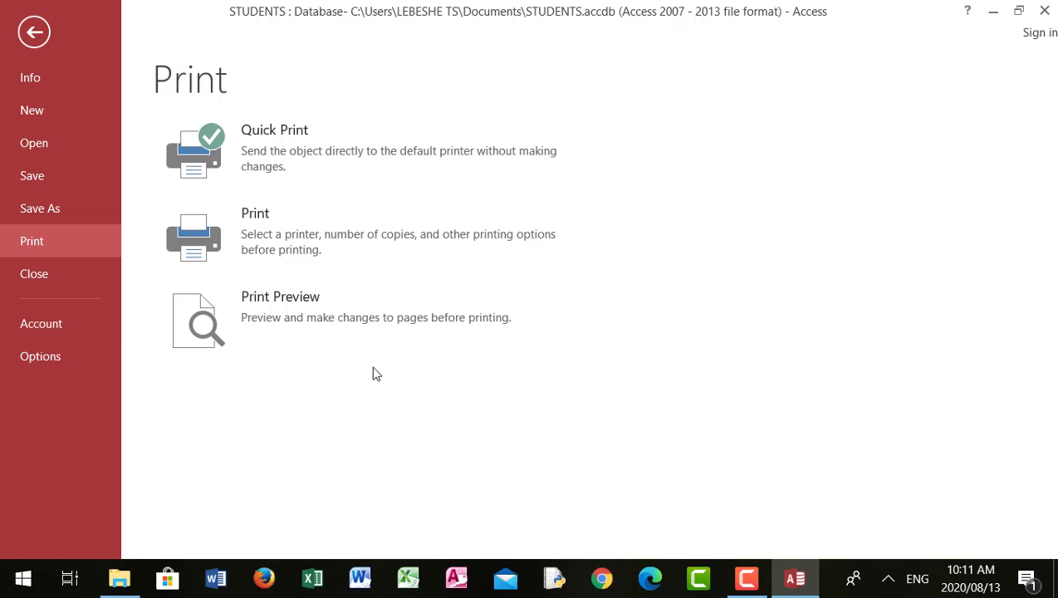
{"action": "left_click", "coordinate": [310, 306]}
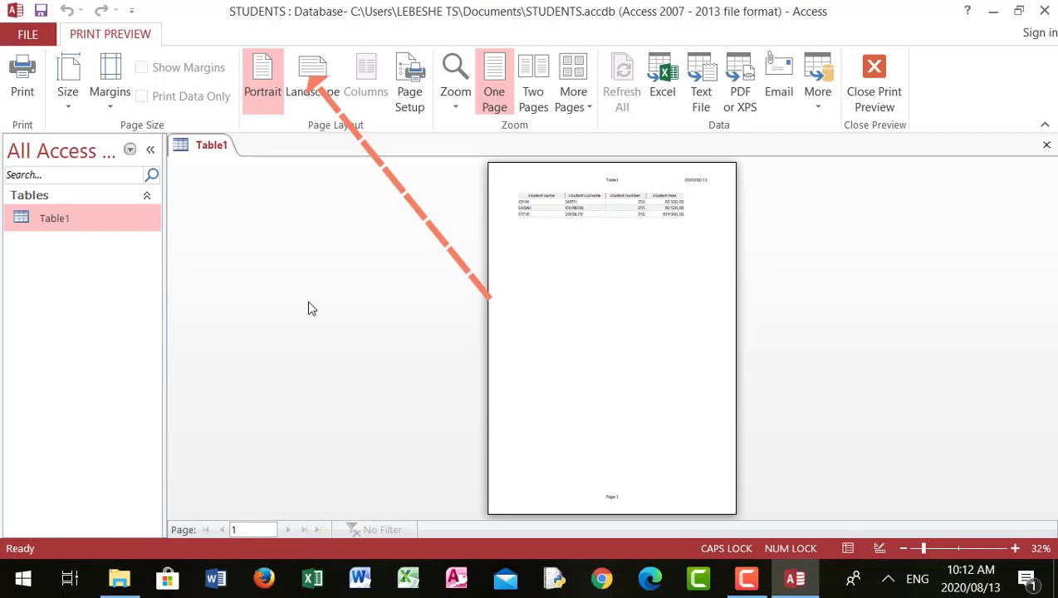
{"action": "left_click", "coordinate": [316, 95]}
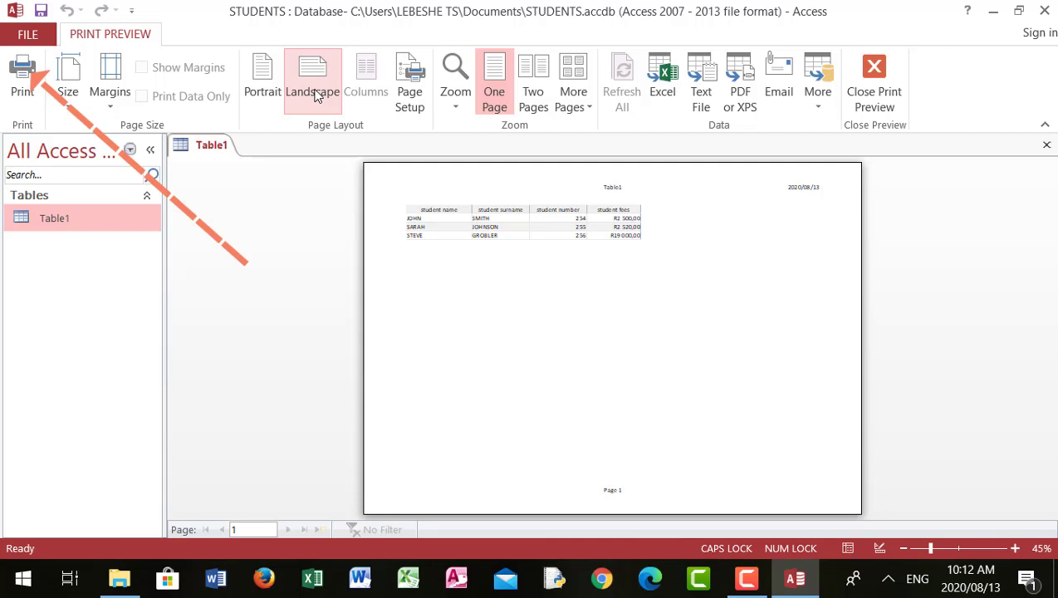
{"action": "left_click", "coordinate": [316, 96]}
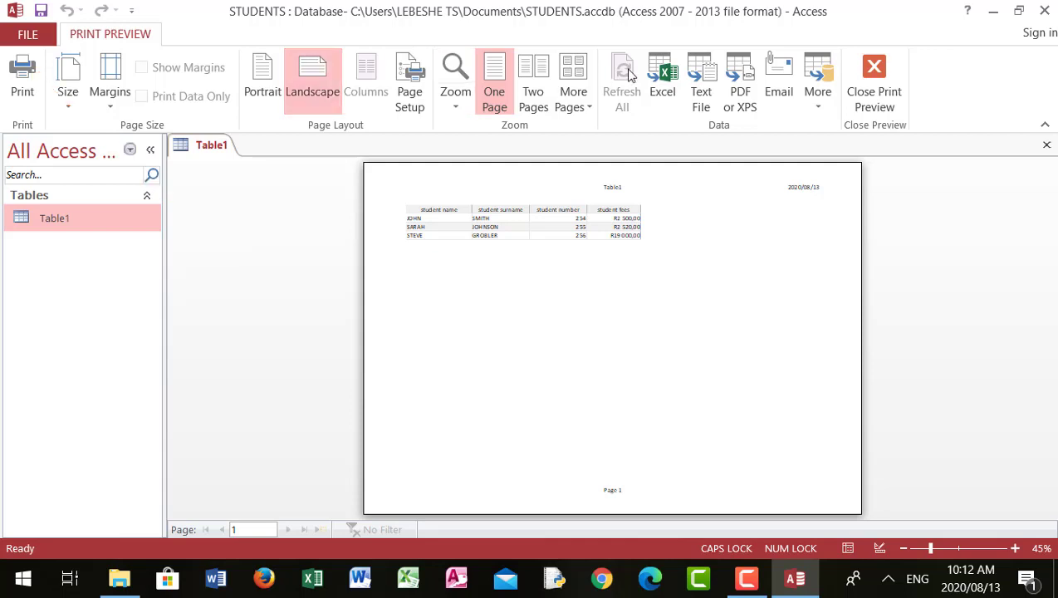
Close the print preview and close the table.
{"action": "left_click", "coordinate": [875, 83]}
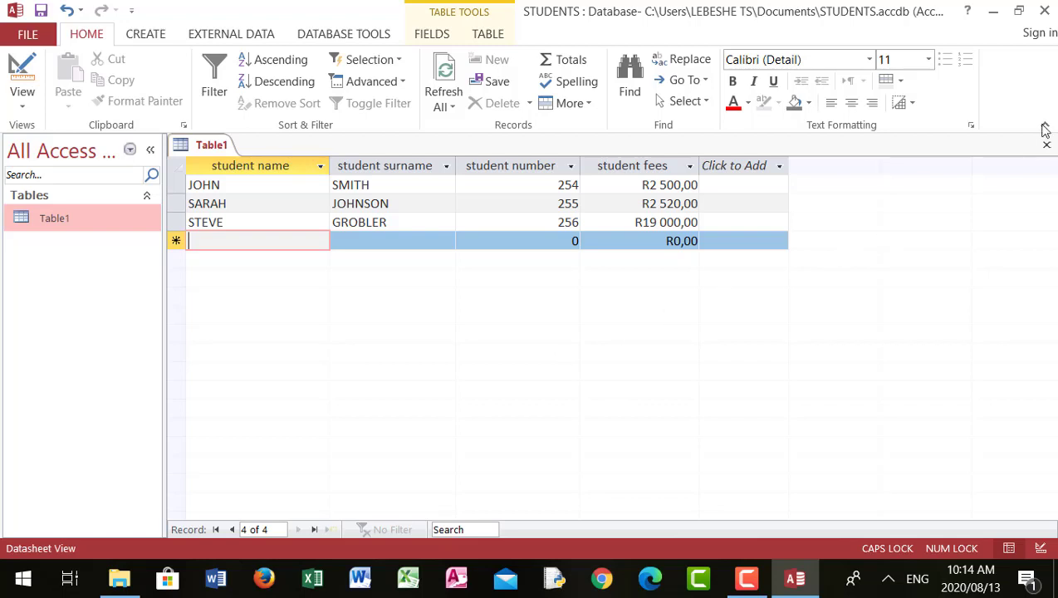
{"action": "left_click", "coordinate": [1047, 149]}
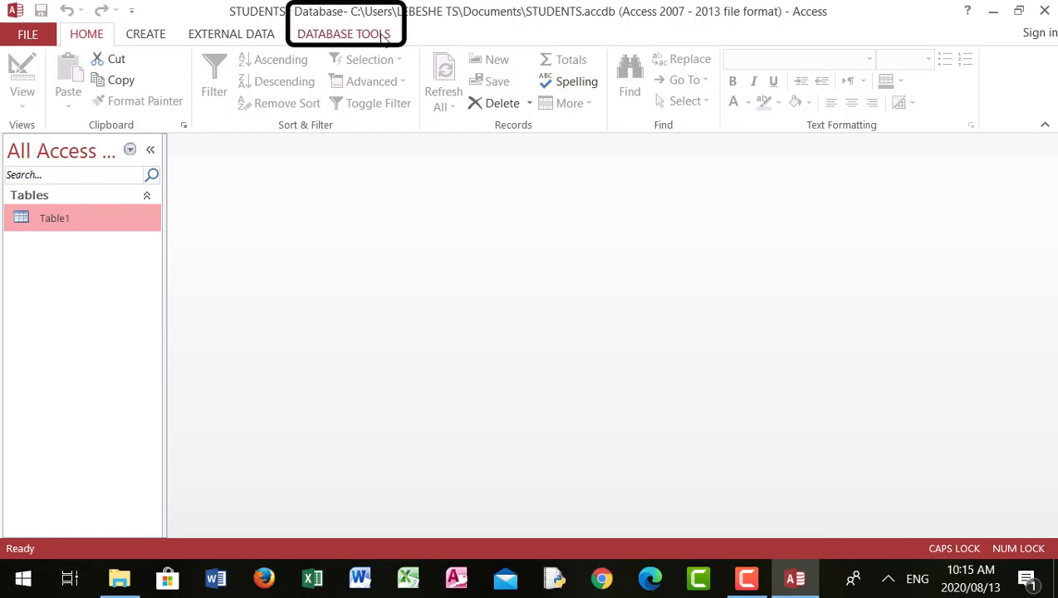
Run the Database Documenter on Table1 with the default table definition options to produce its object definition report.
{"action": "left_click", "coordinate": [353, 37]}
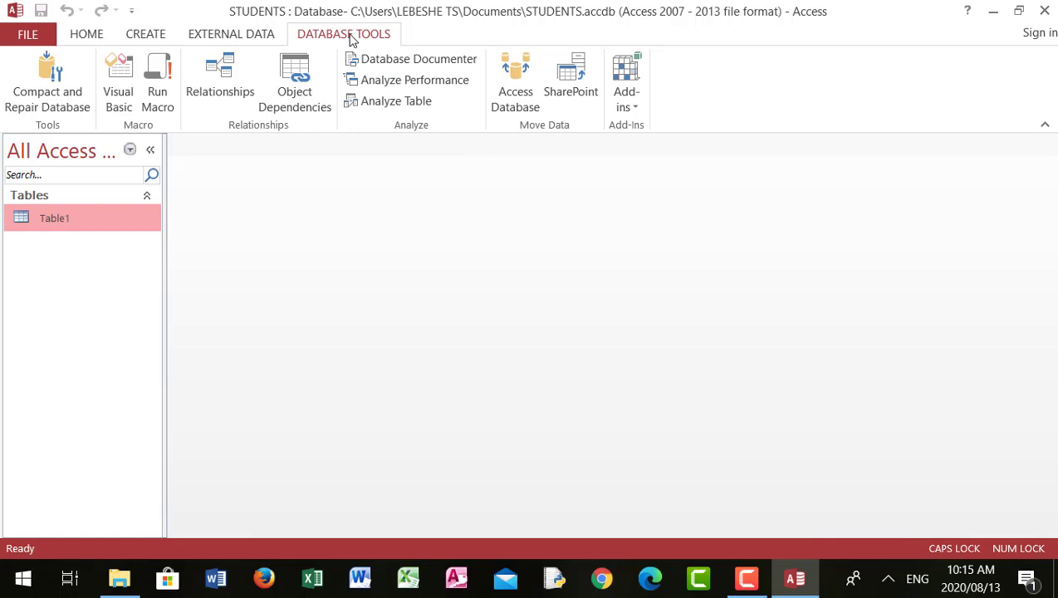
{"action": "left_click", "coordinate": [405, 59]}
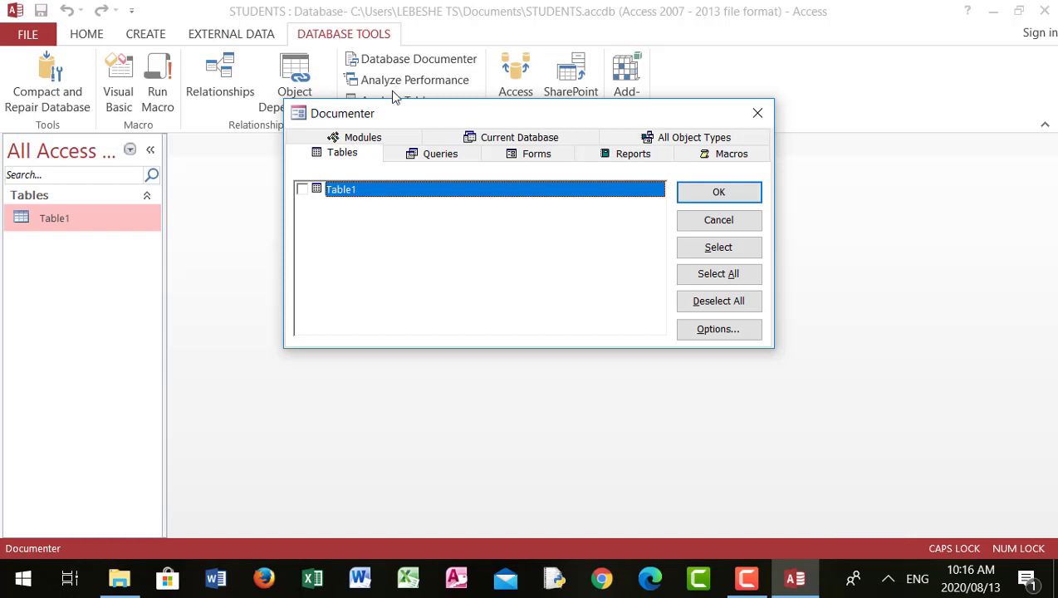
{"action": "left_click", "coordinate": [302, 189]}
{"action": "left_click", "coordinate": [715, 329]}
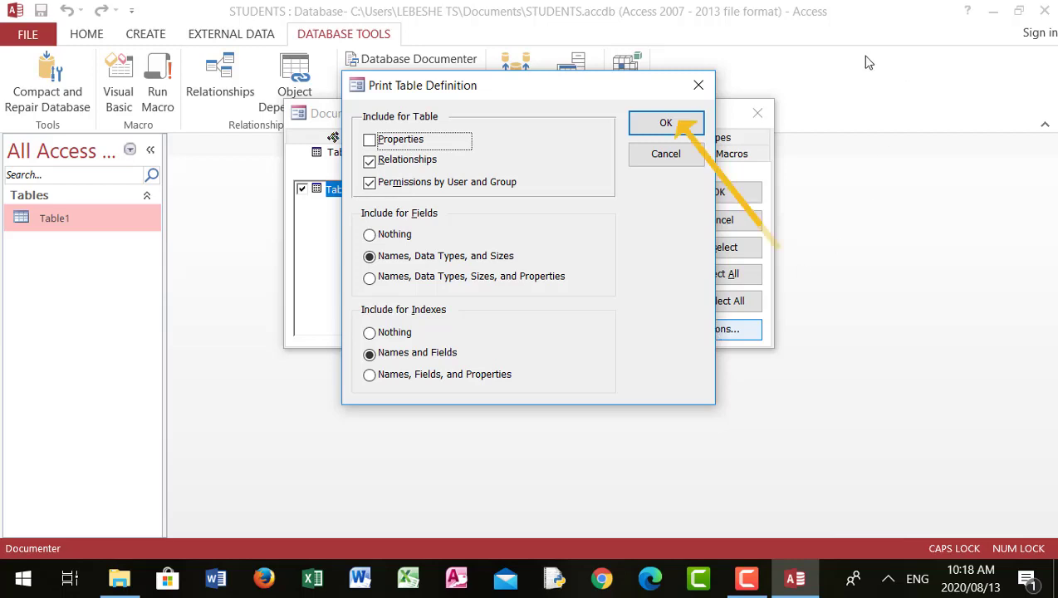
{"action": "left_click", "coordinate": [685, 122]}
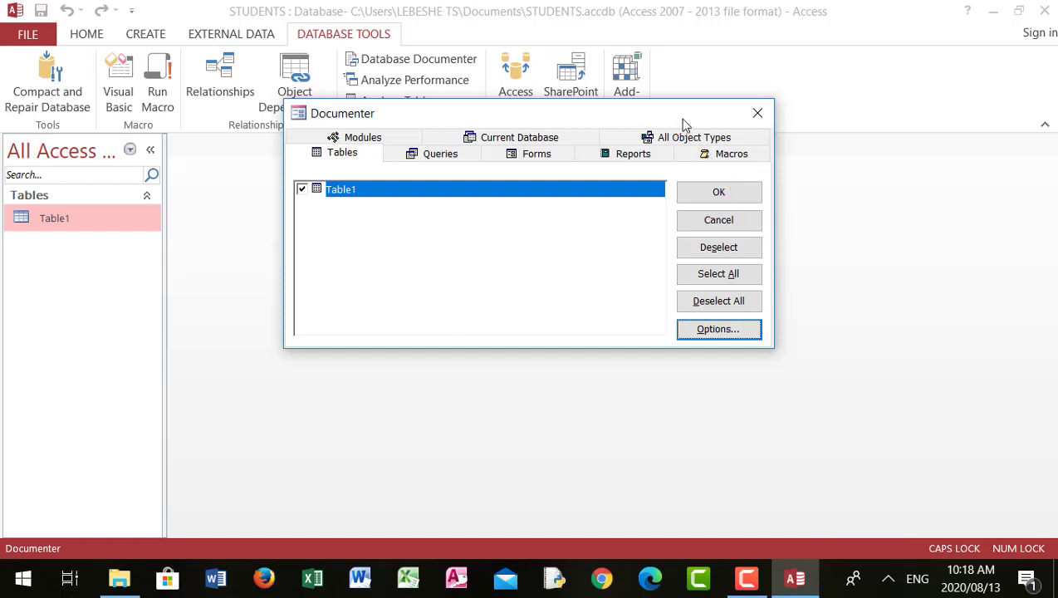
{"action": "left_click", "coordinate": [723, 193]}
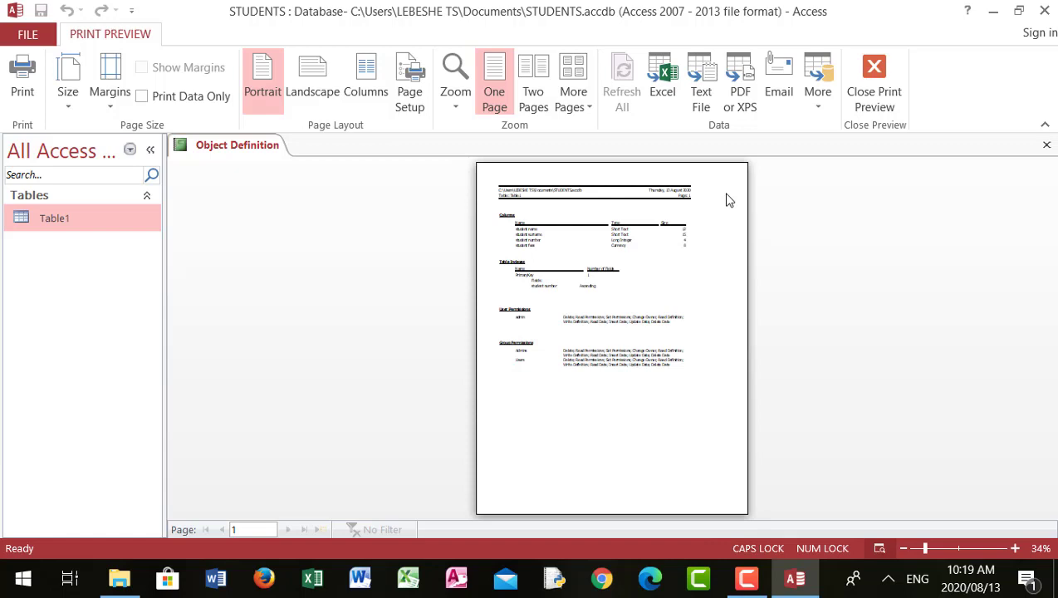
Zoom into the object definition report to read the columns and indexes, then close the preview.
{"action": "left_click", "coordinate": [731, 199]}
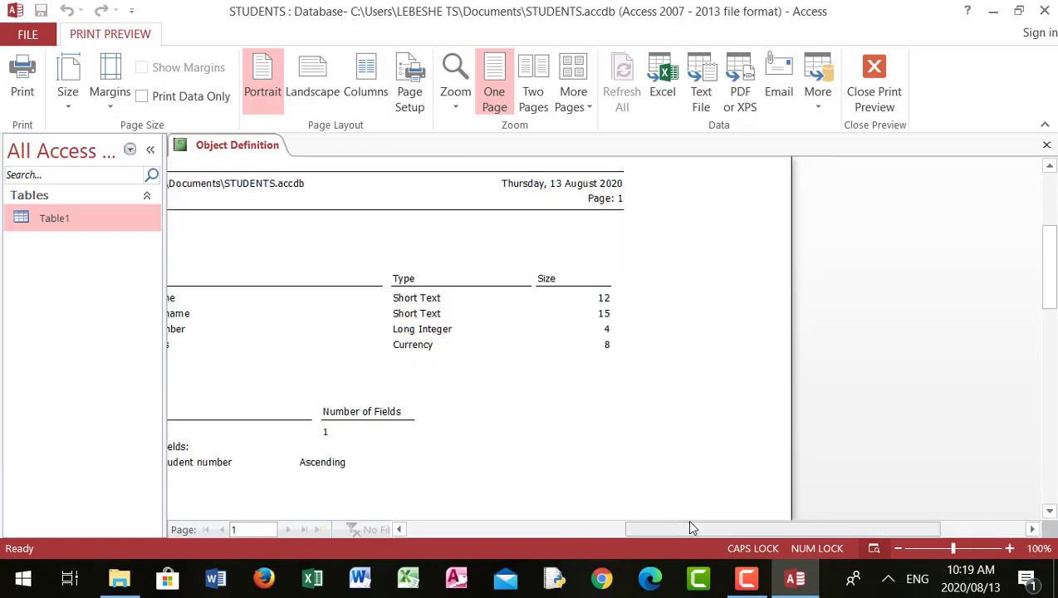
{"action": "left_click_drag", "start_coordinate": [708, 527], "coordinate": [592, 548]}
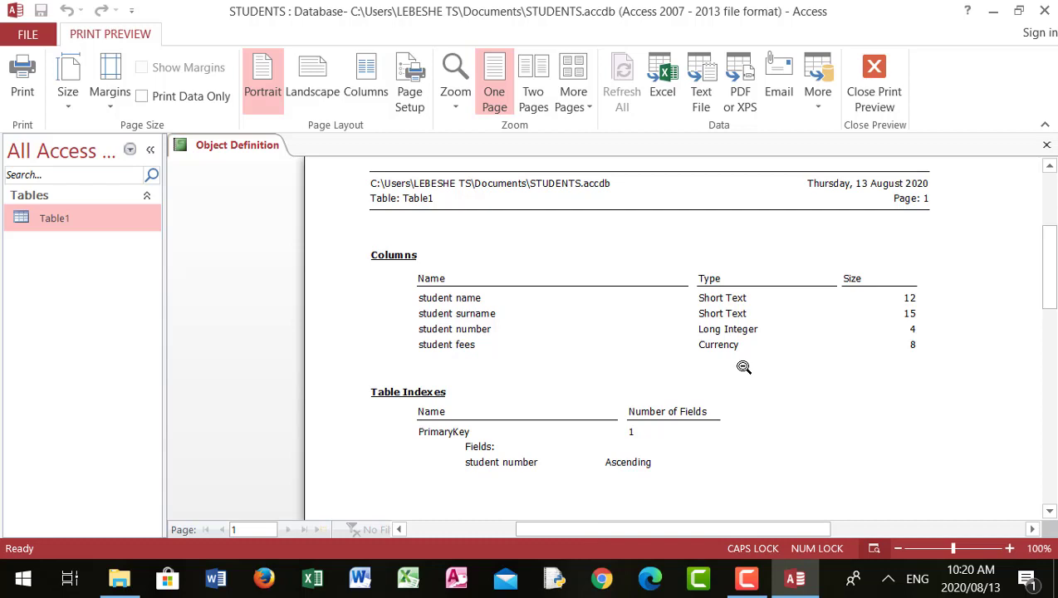
{"action": "left_click", "coordinate": [874, 79]}
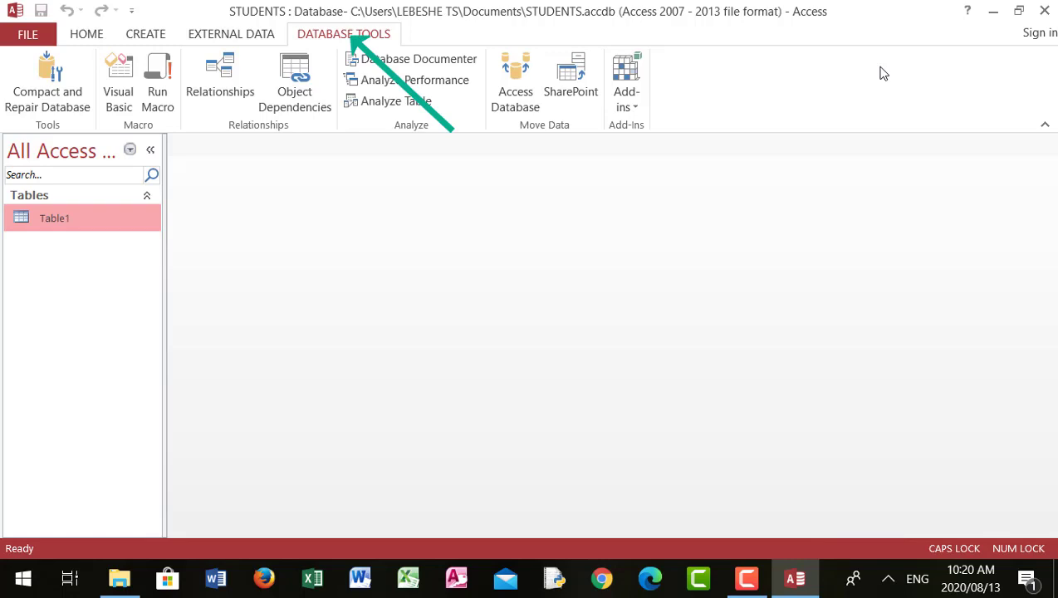
Run the Database Documenter on Table1 again, reviewing its options before confirming.
{"action": "left_click", "coordinate": [376, 66]}
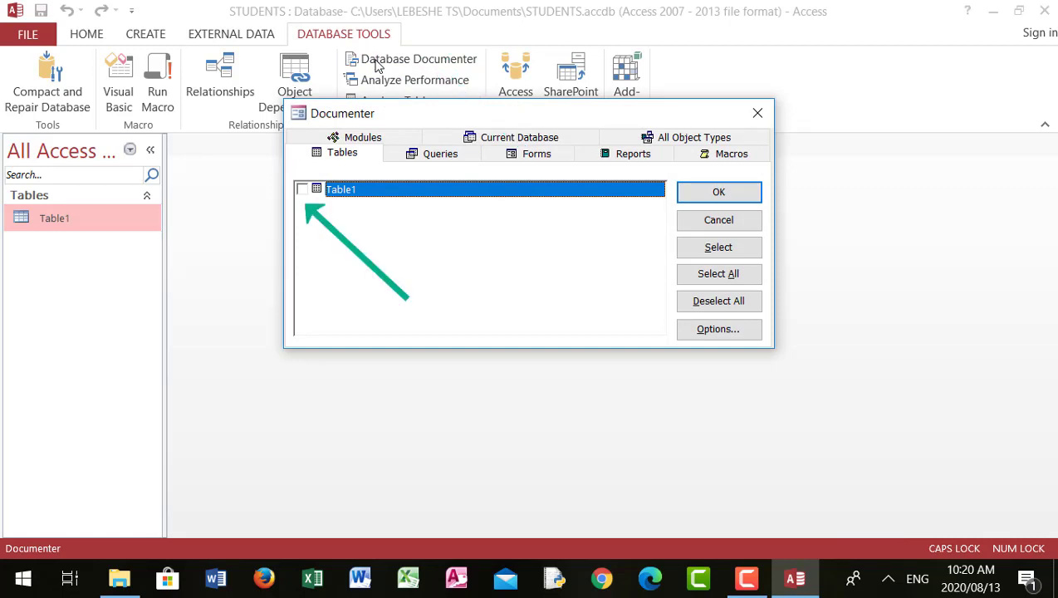
{"action": "left_click", "coordinate": [303, 190]}
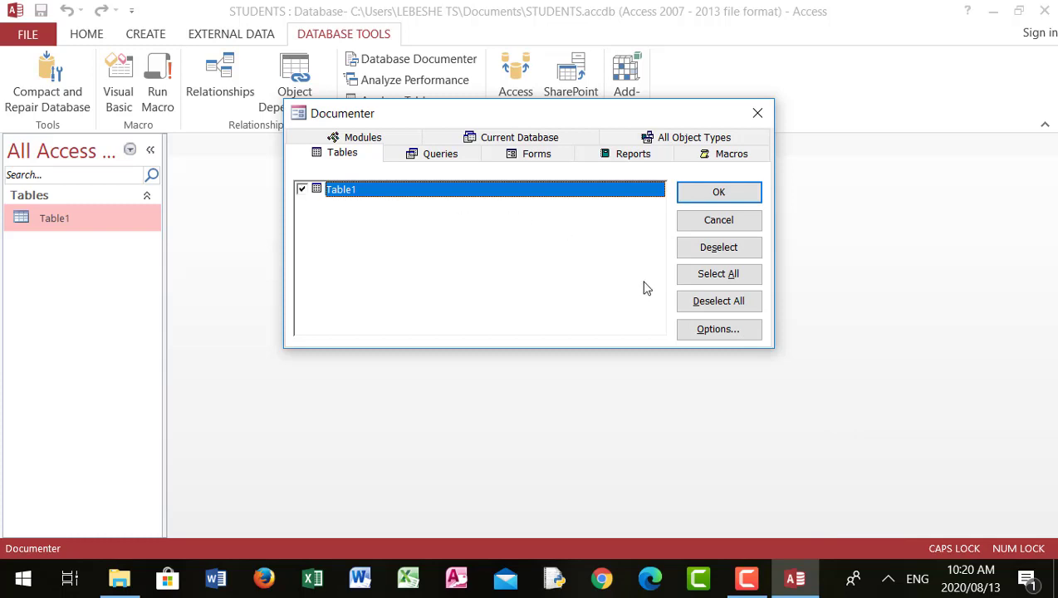
{"action": "left_click", "coordinate": [719, 329]}
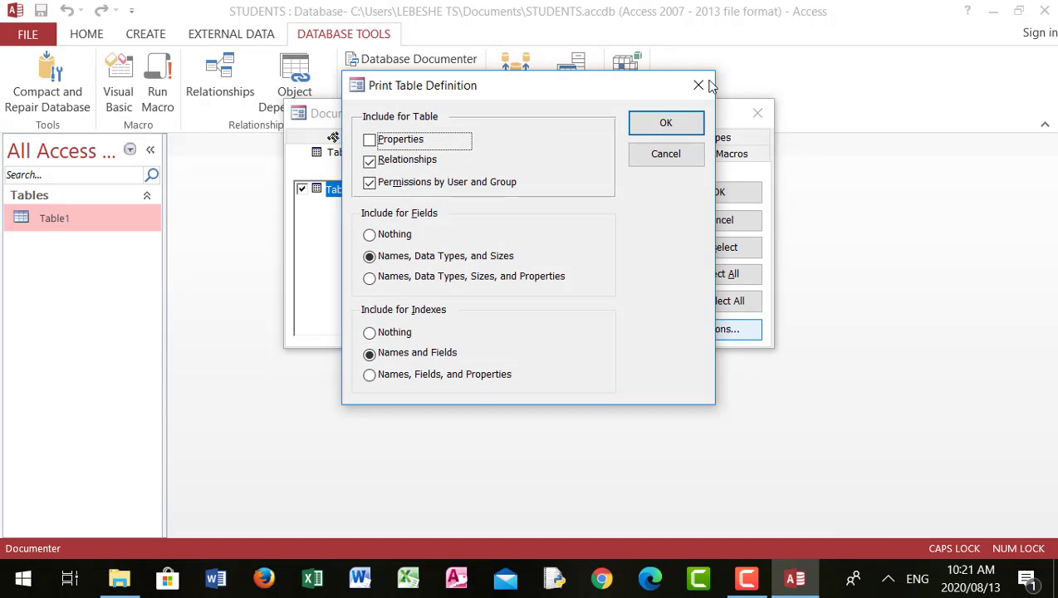
{"action": "left_click", "coordinate": [653, 130]}
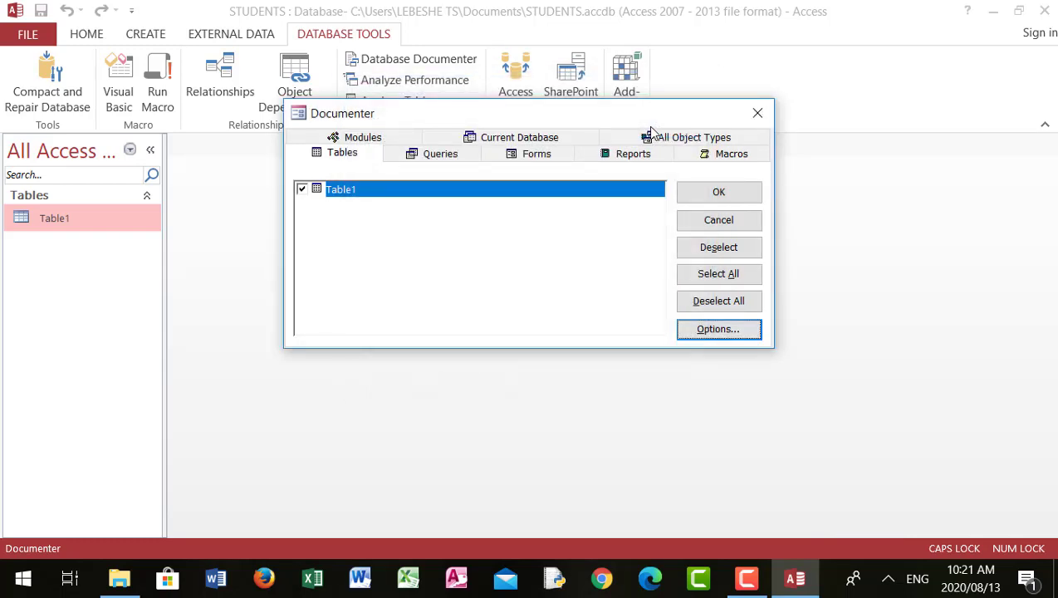
{"action": "left_click", "coordinate": [736, 195]}
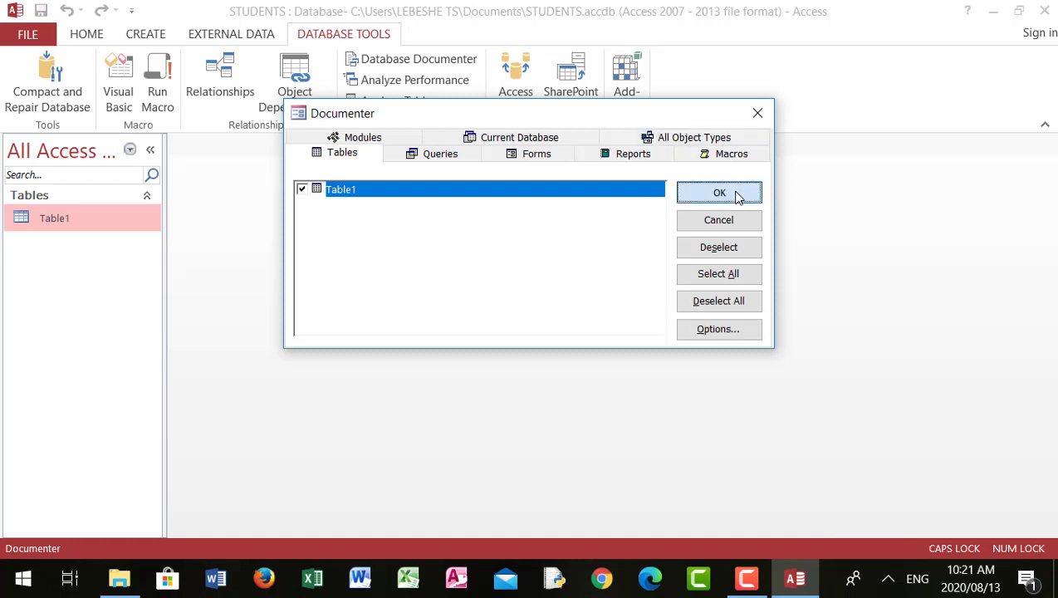